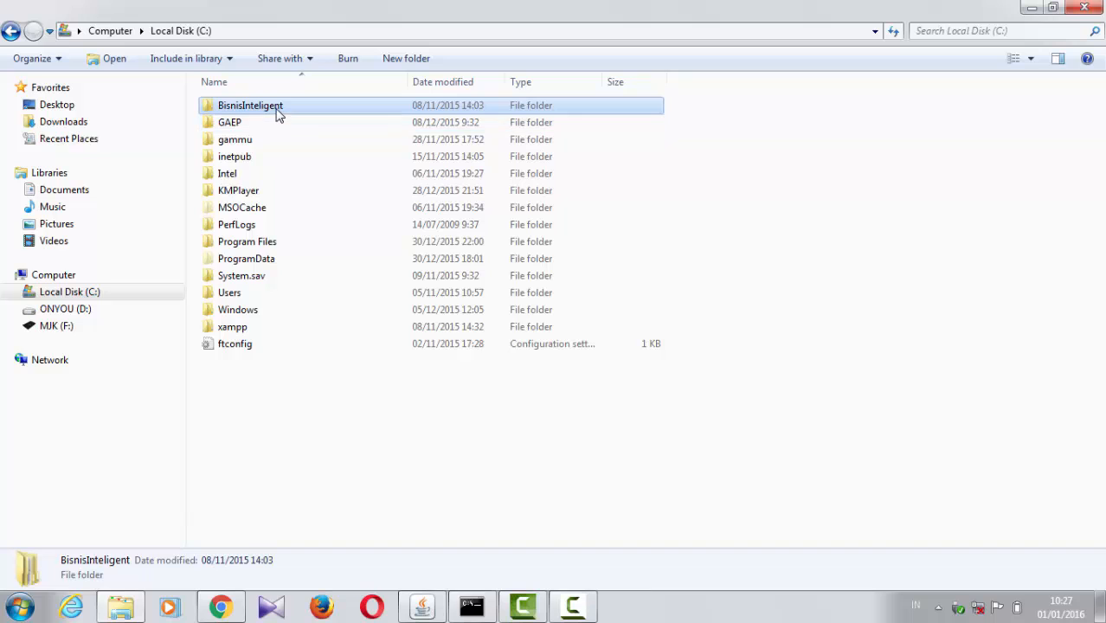
Step: Run the workbench batch file in C:\BisnisInteligent\Schema Workbench\schema-workbench and open the Pulsa.xml schema in Schema Workbench
double_click(279, 115)
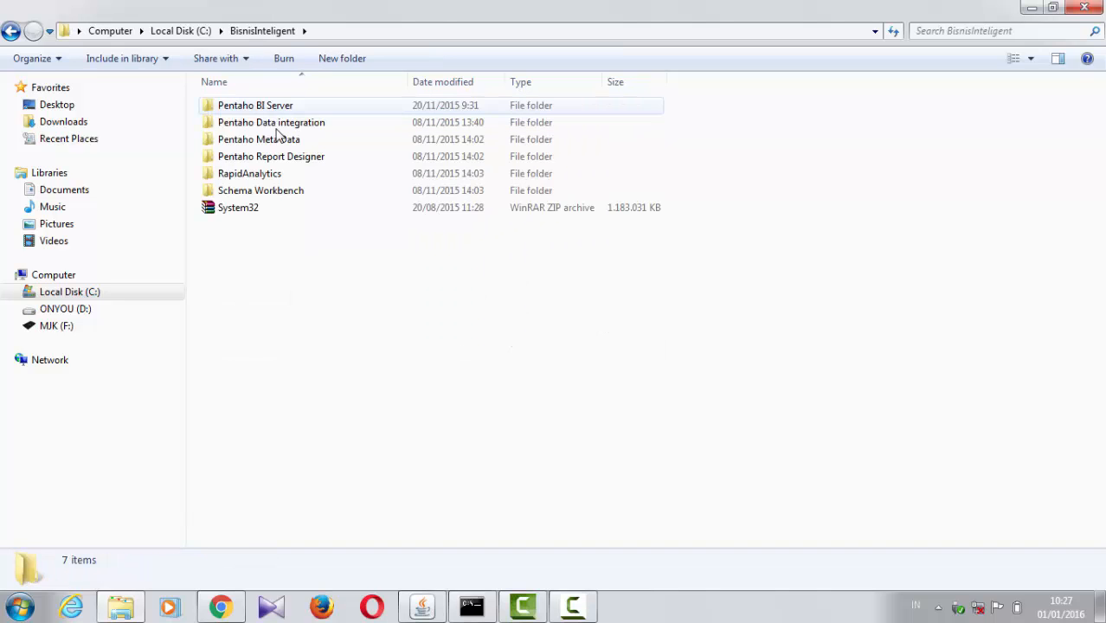
double_click(274, 194)
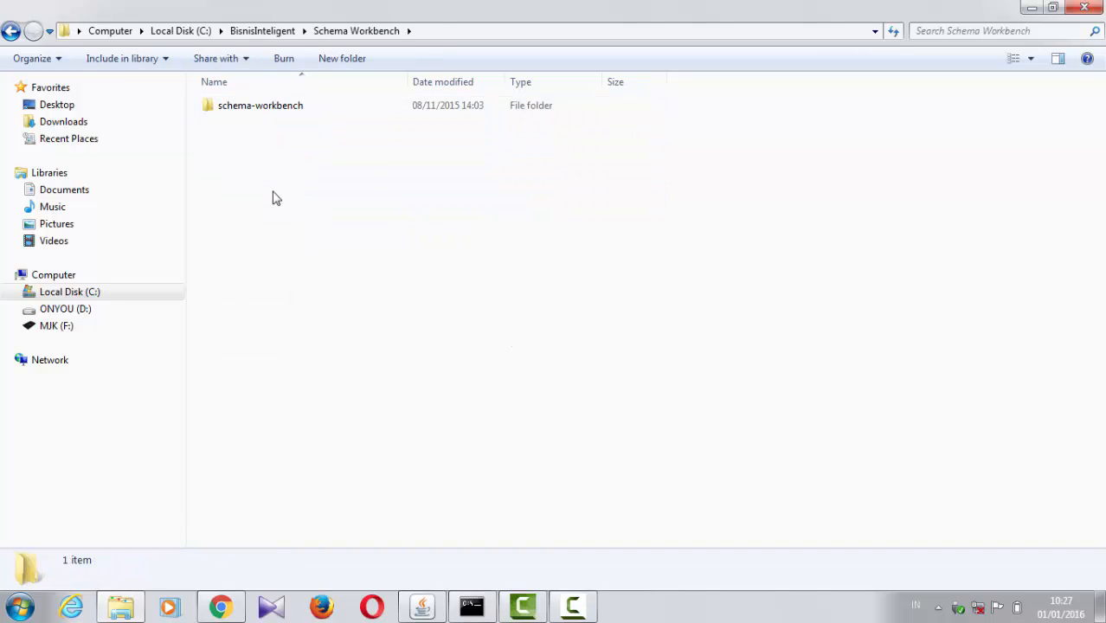
double_click(270, 107)
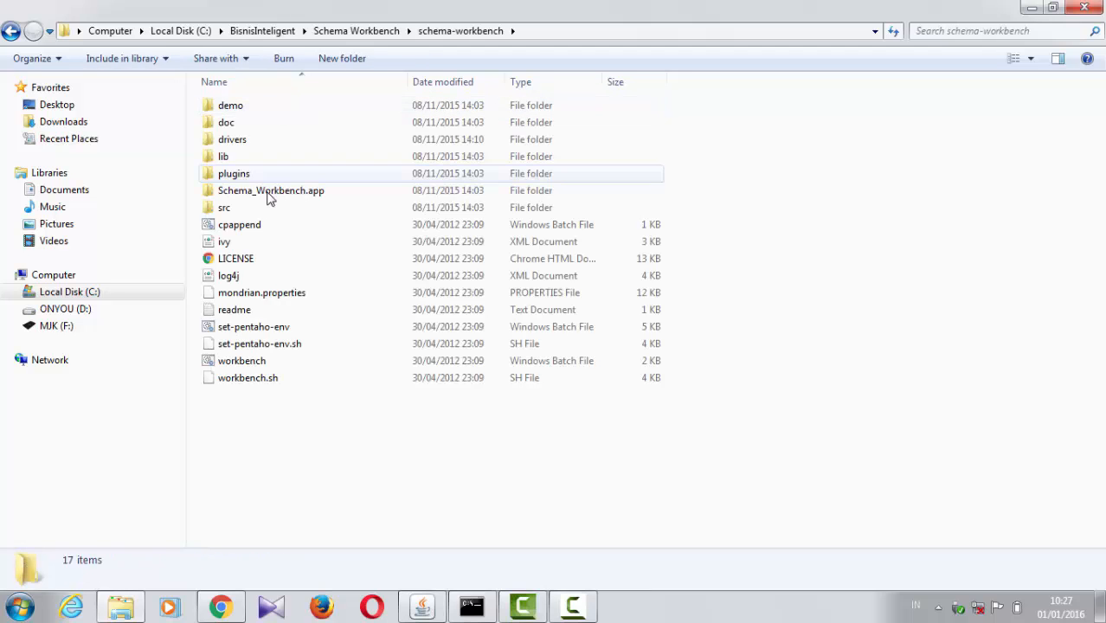
left_click(257, 366)
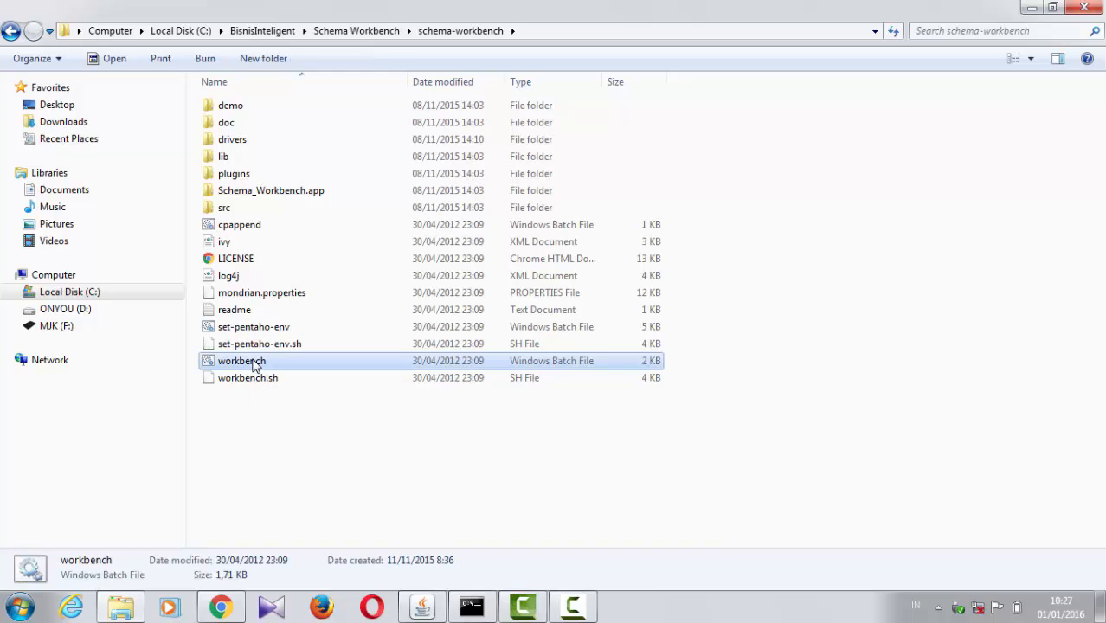
double_click(256, 366)
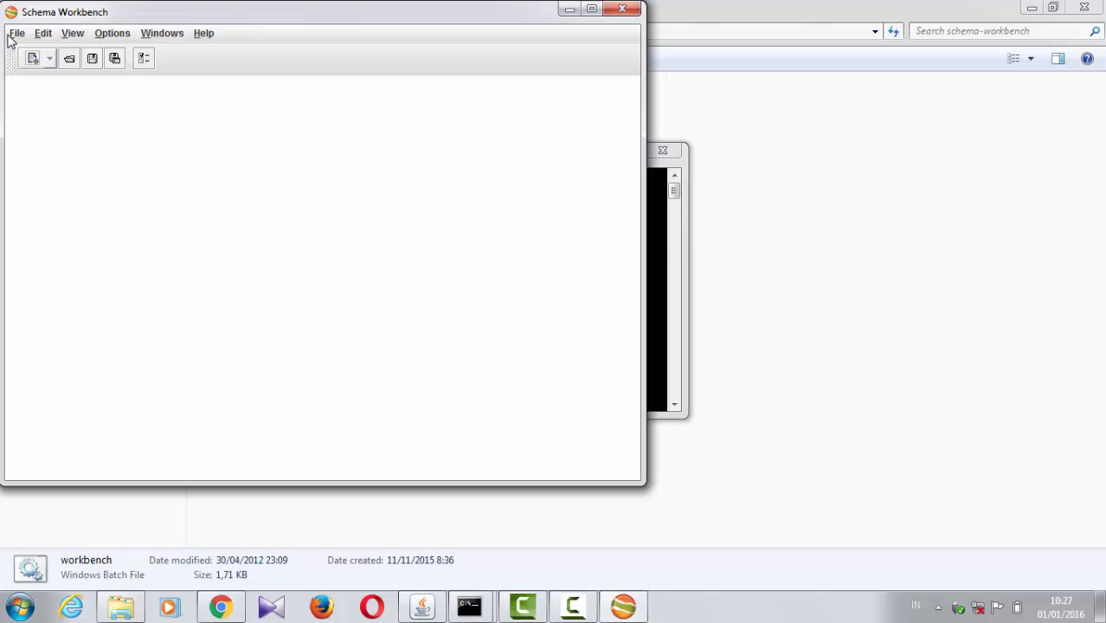
left_click(17, 36)
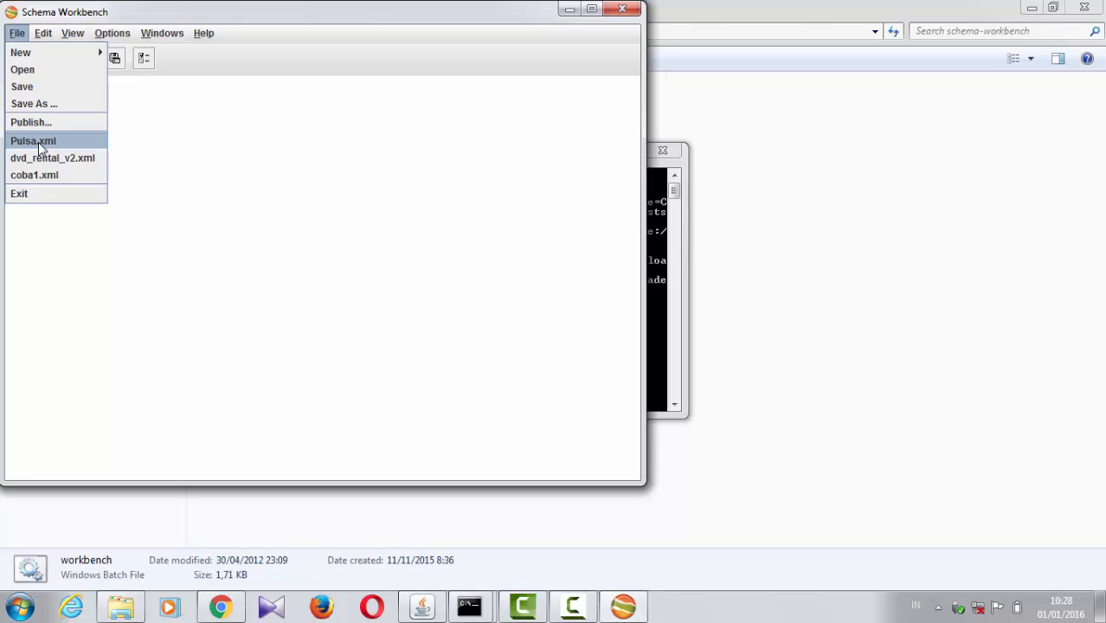
left_click(38, 142)
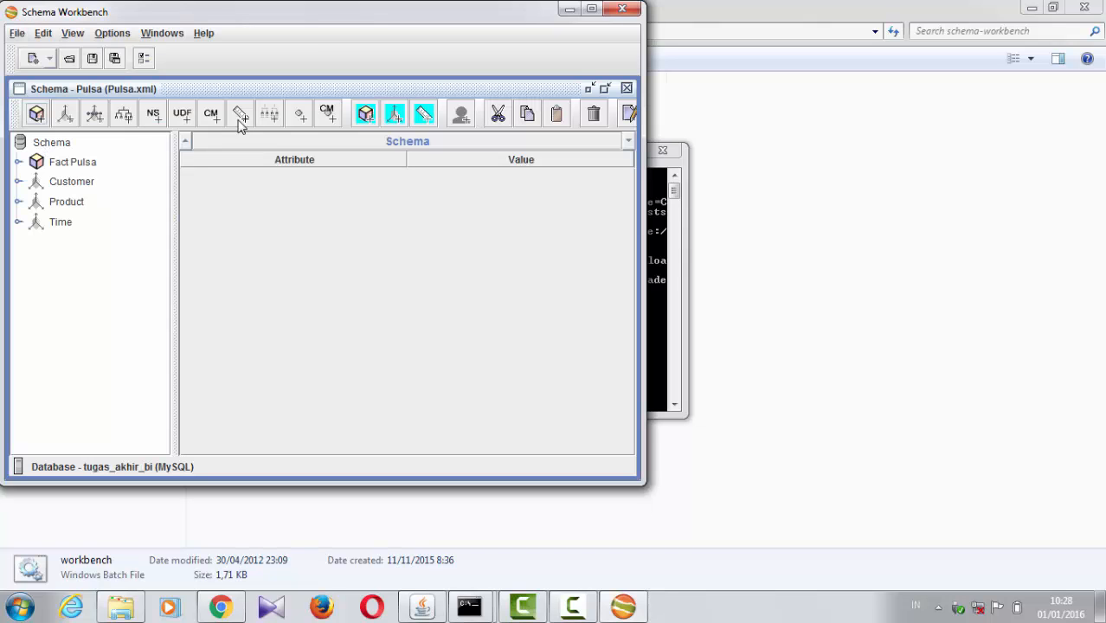
Step: Change the connection name in the database connection settings to PulsaOlap
left_click(117, 35)
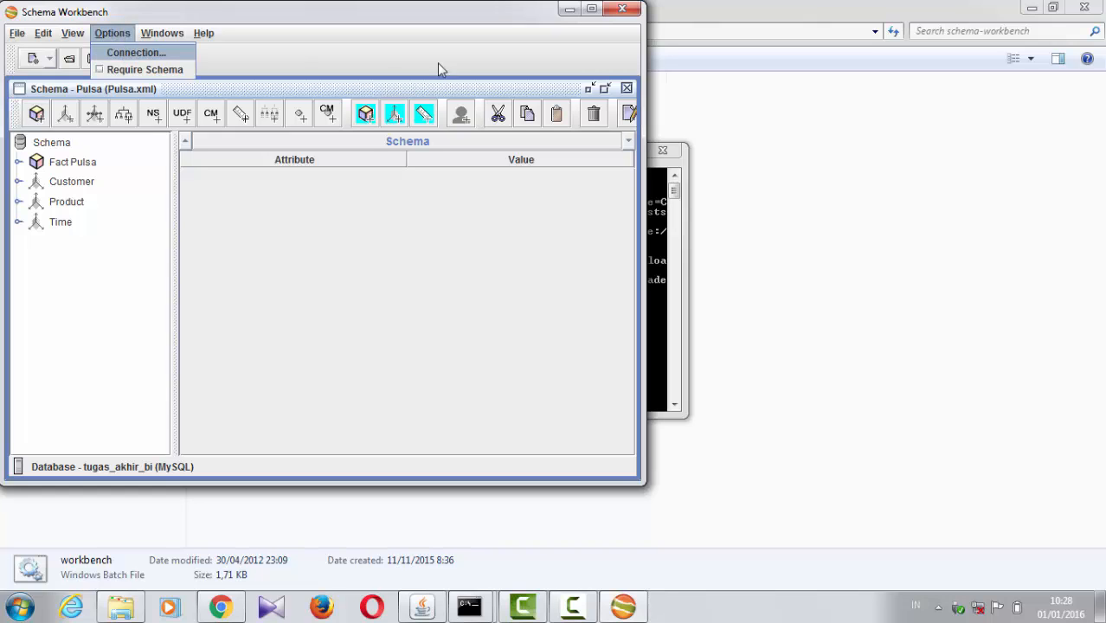
left_click(189, 57)
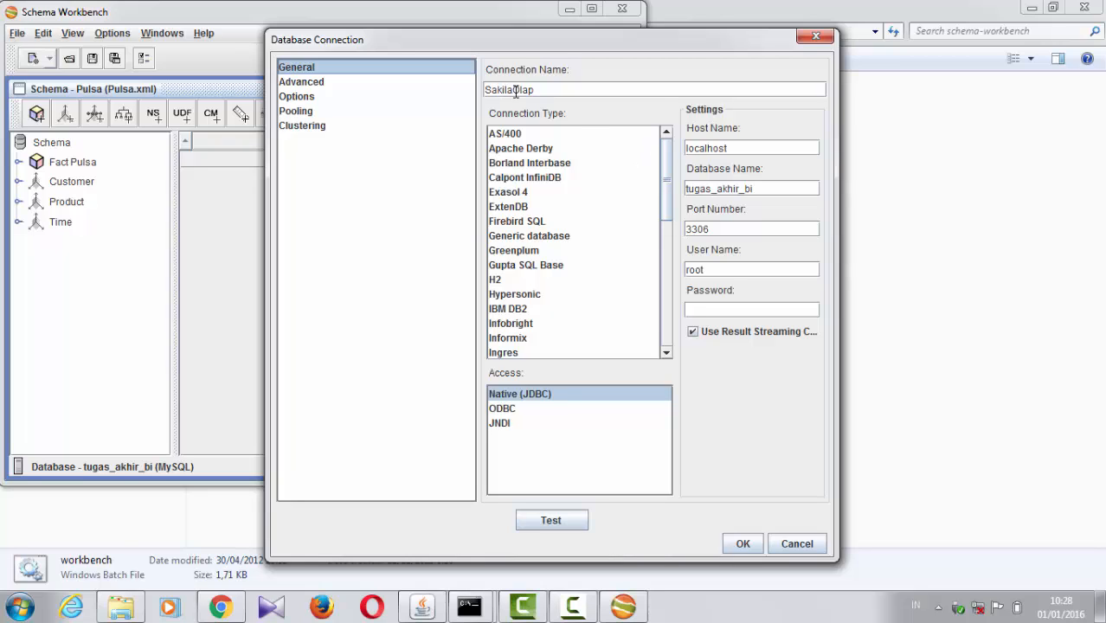
left_click_drag(511, 90, 476, 90)
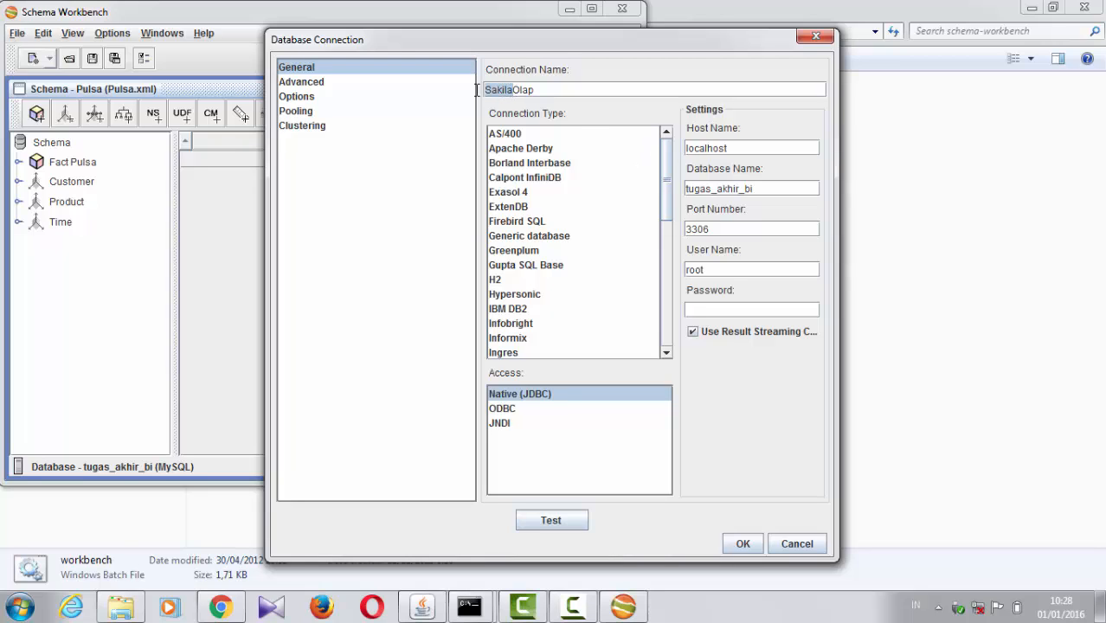
type("Pulsa")
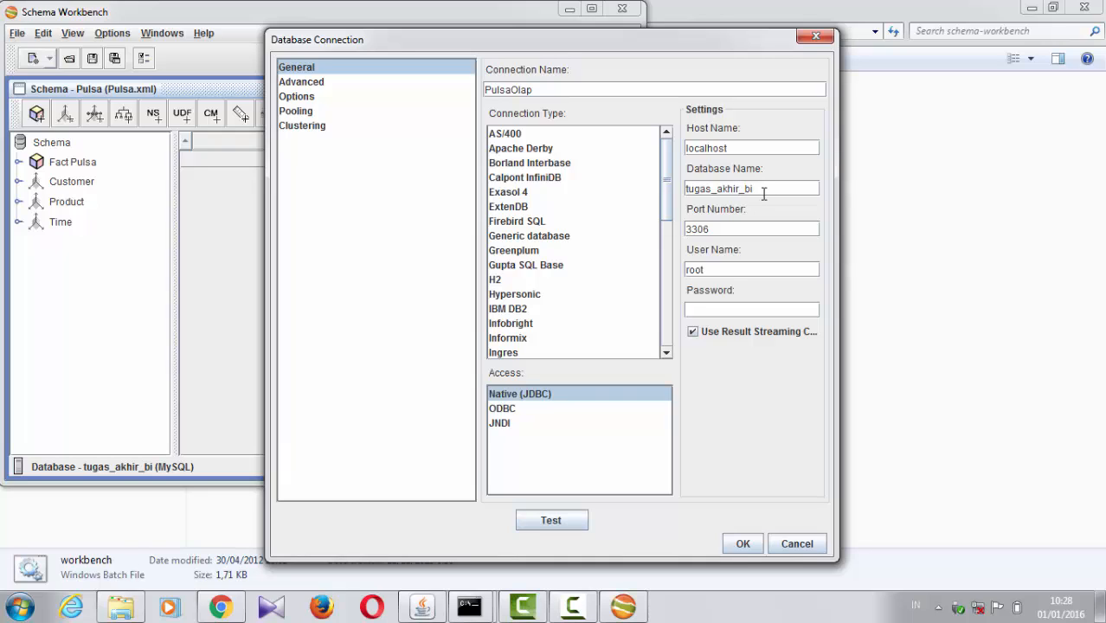
Step: Test the PulsaOlap connection to the database and accept the connection settings
left_click(715, 271)
left_click(554, 520)
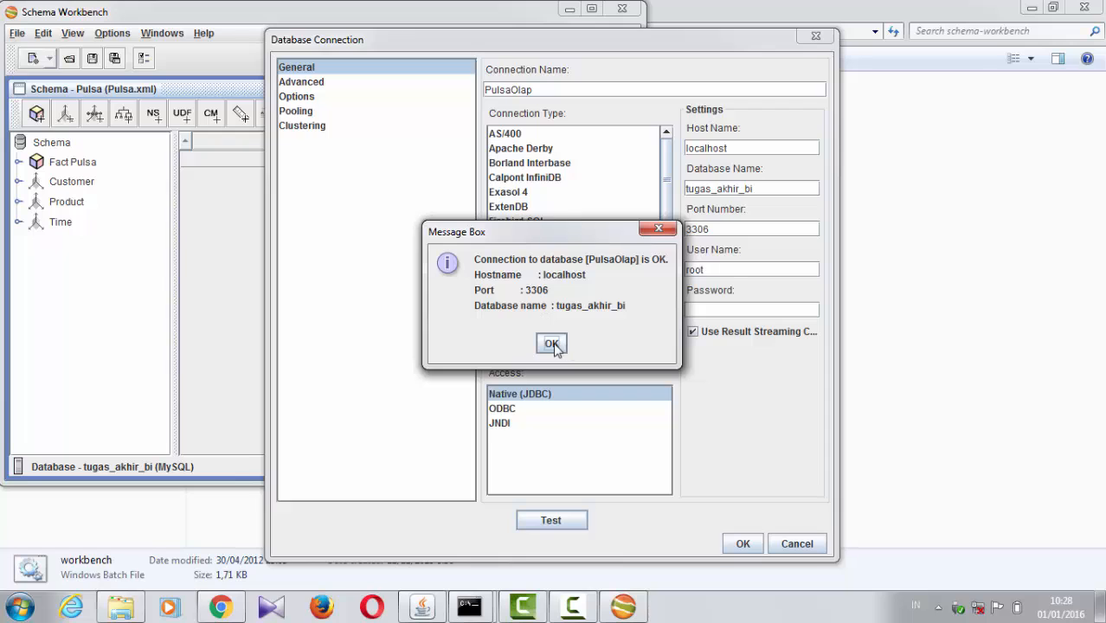
left_click(552, 345)
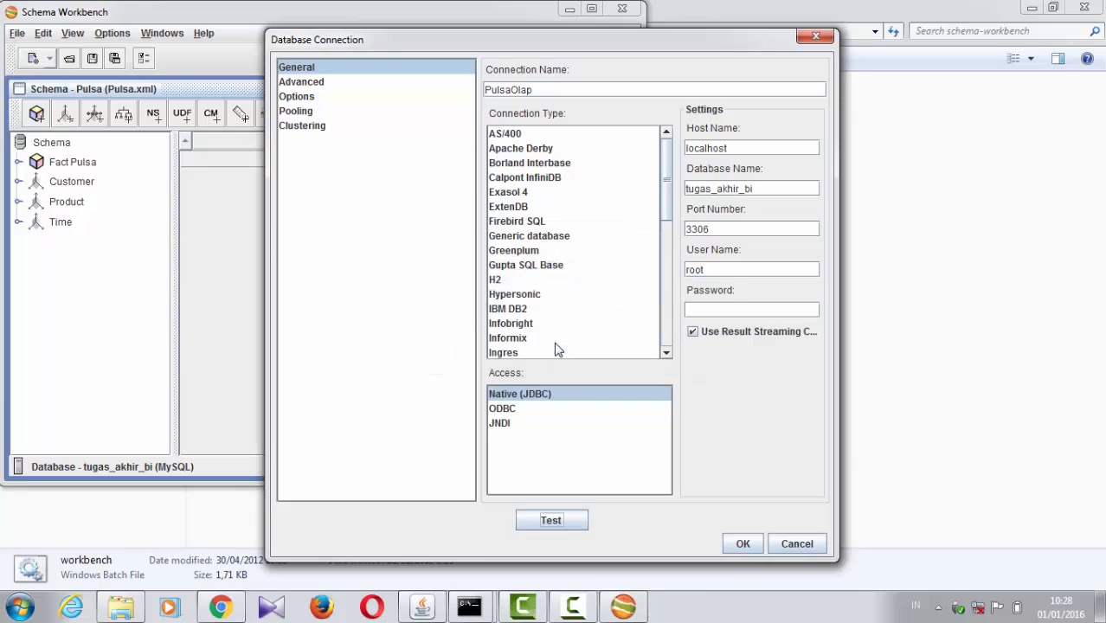
left_click(746, 545)
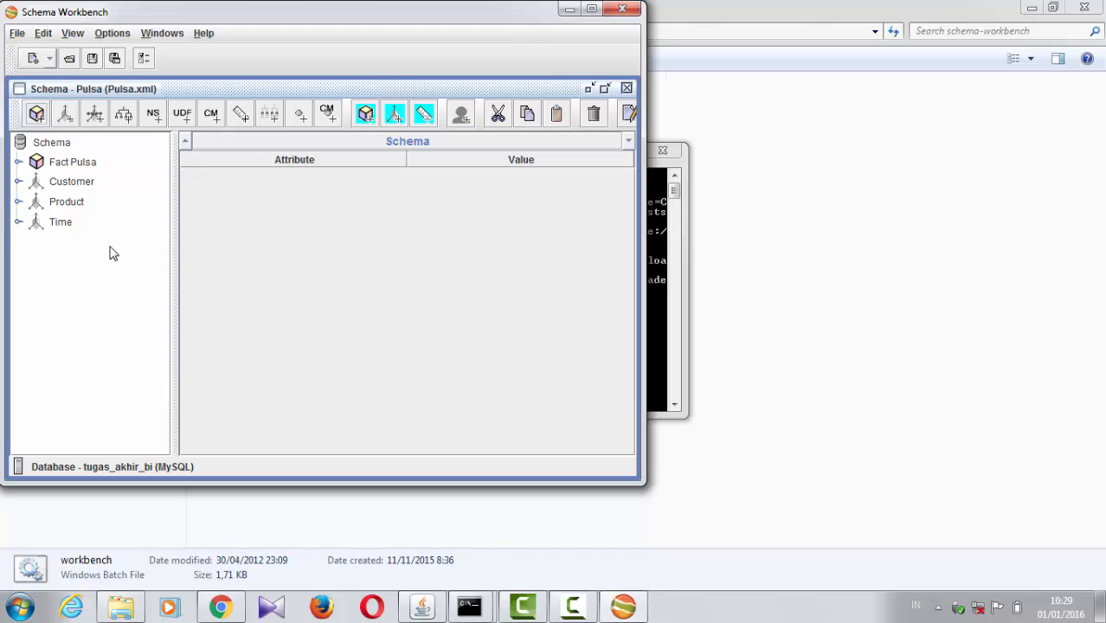
Step: Examine which elements can be added under the schema root and the Time dimension, and review the Time dimension's attributes
left_click(19, 222)
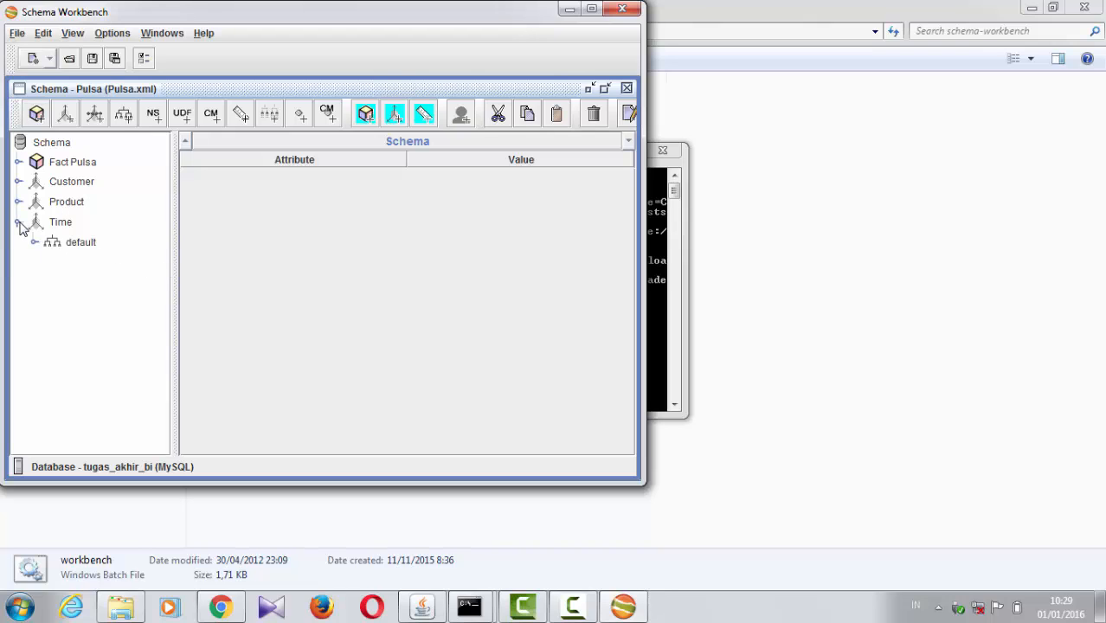
right_click(47, 148)
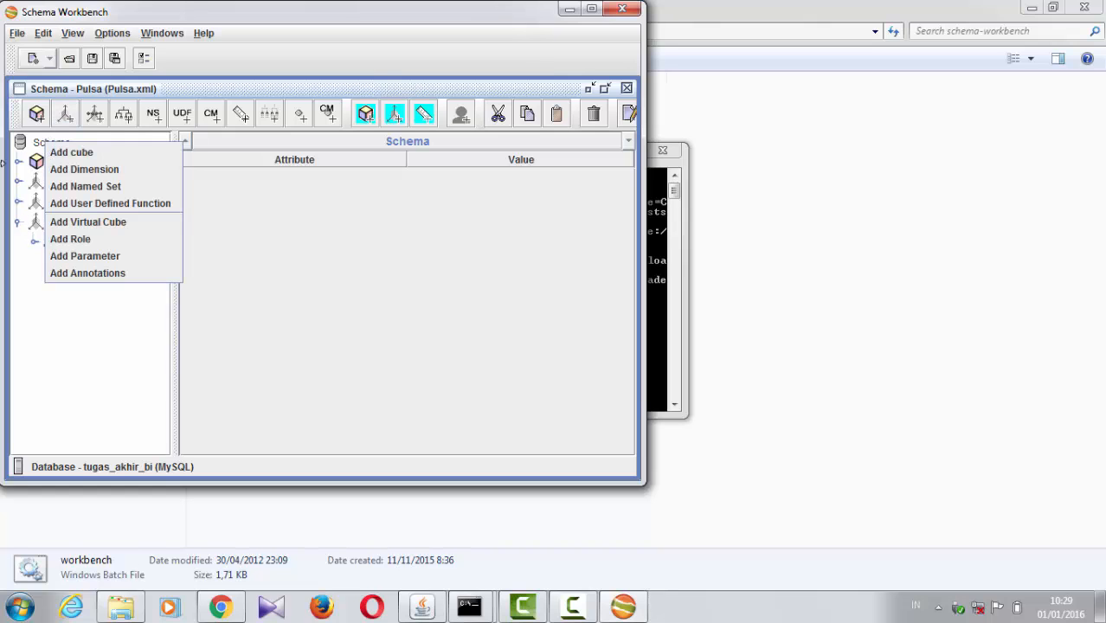
left_click(26, 290)
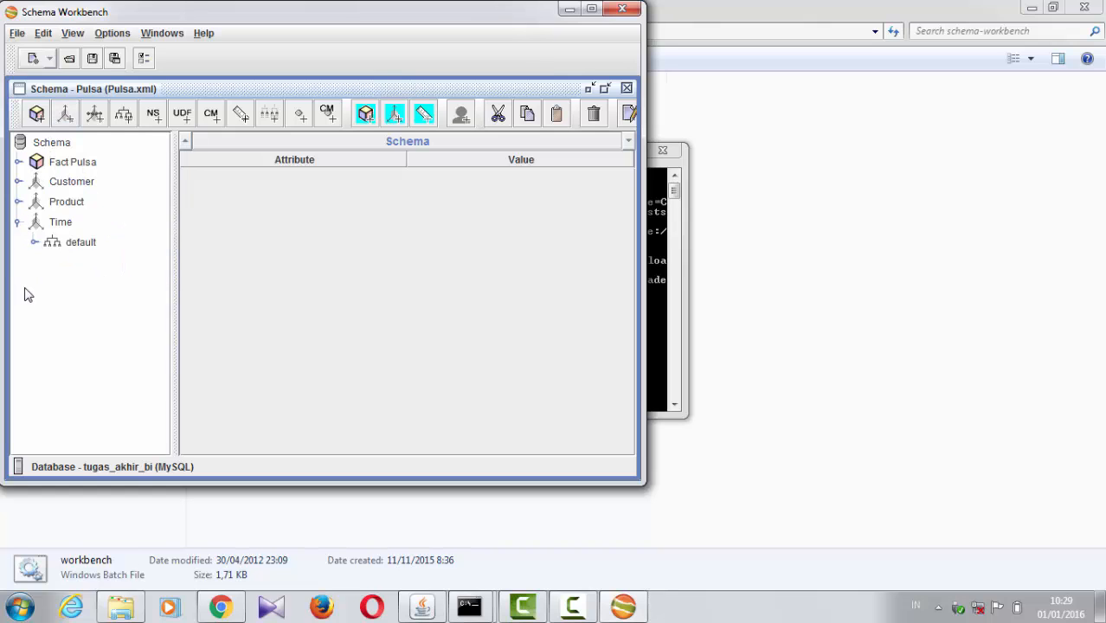
right_click(48, 150)
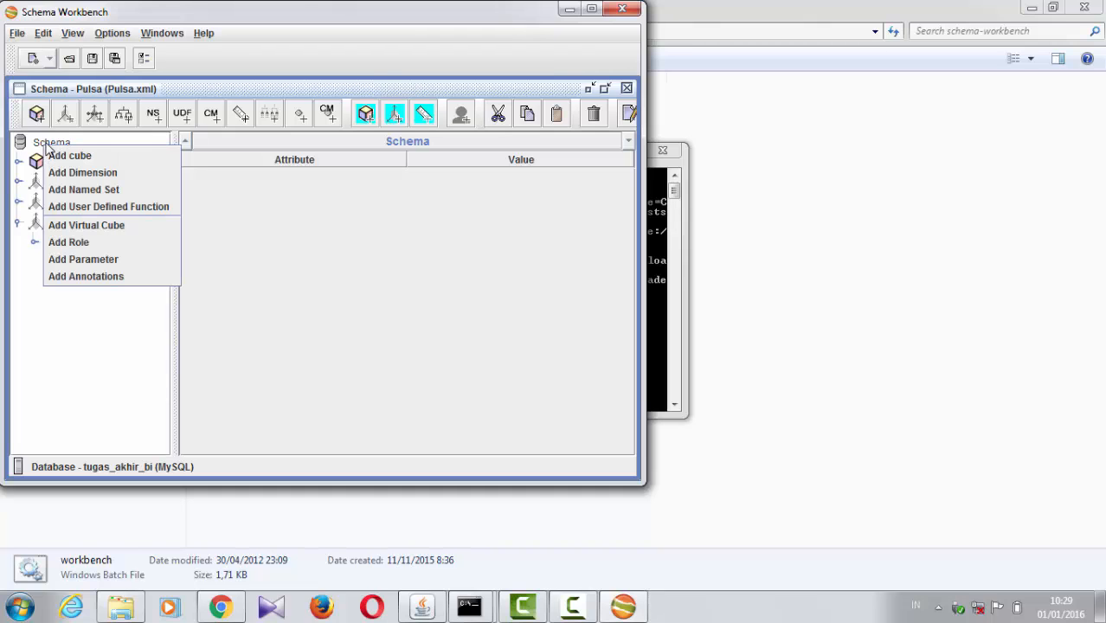
left_click(19, 228)
left_click(54, 224)
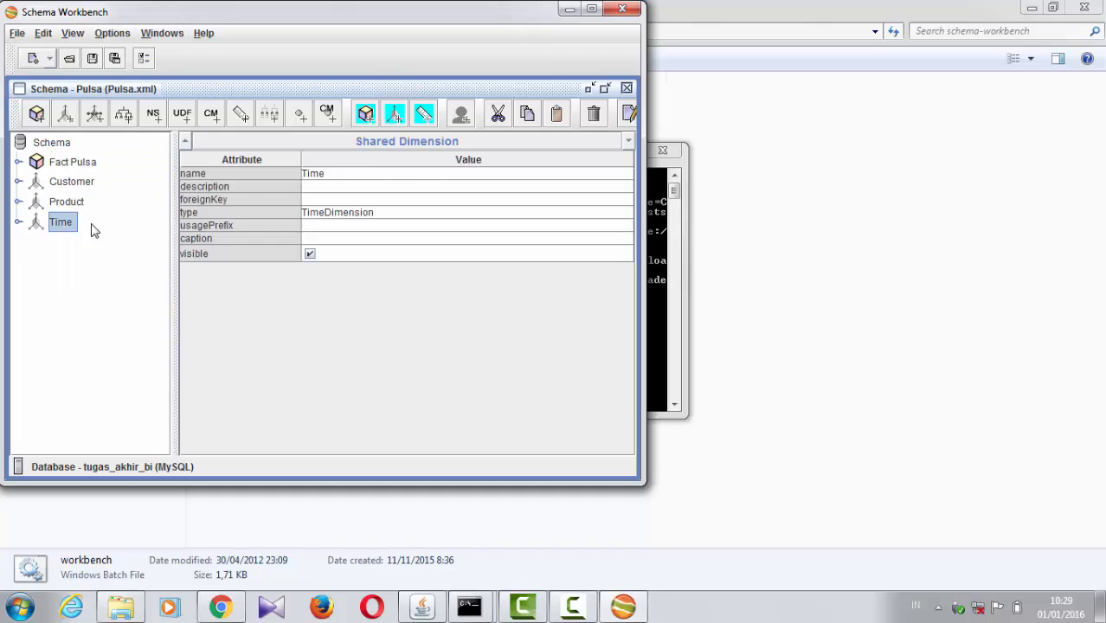
left_click(18, 223)
right_click(42, 225)
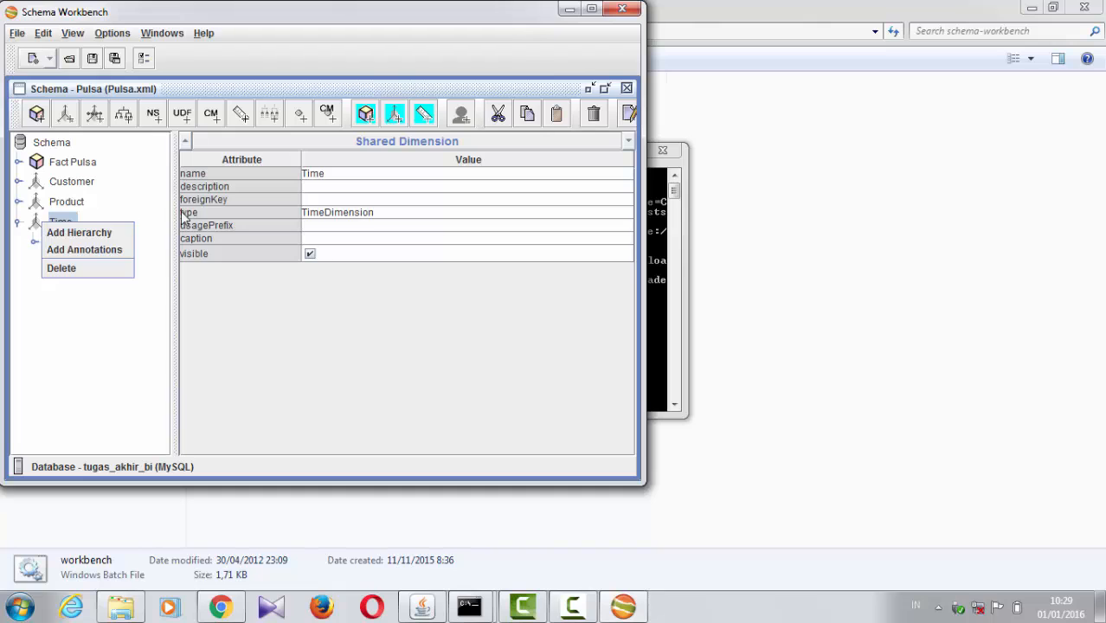
left_click(32, 270)
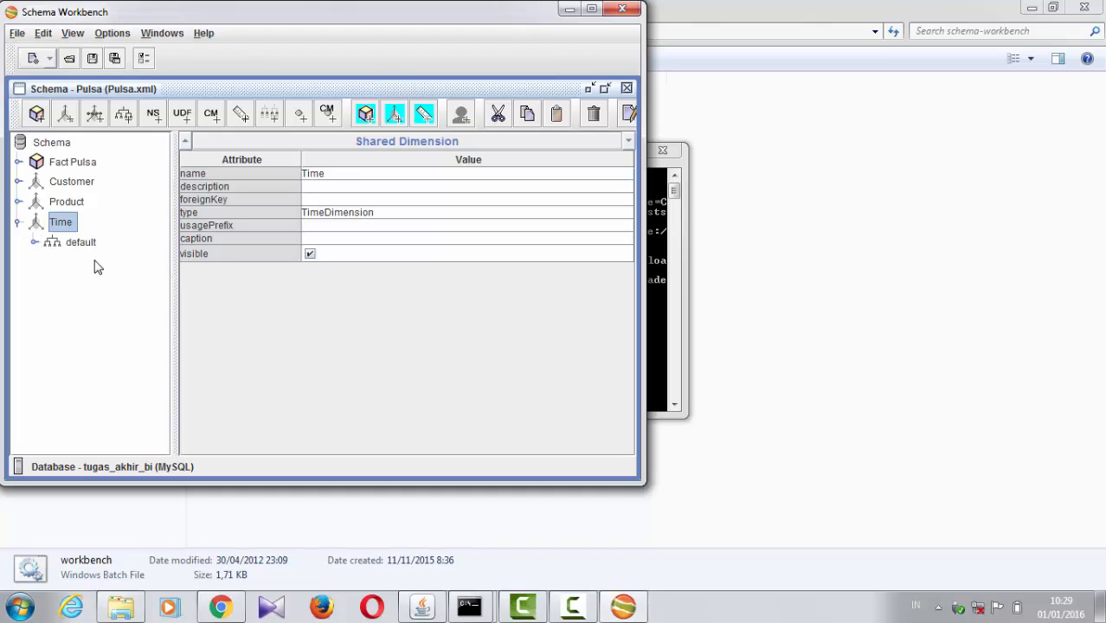
Step: Inspect the Time dimension's default hierarchy, including its attributes, its levels, the elements it can take and its dim_time table
left_click(71, 247)
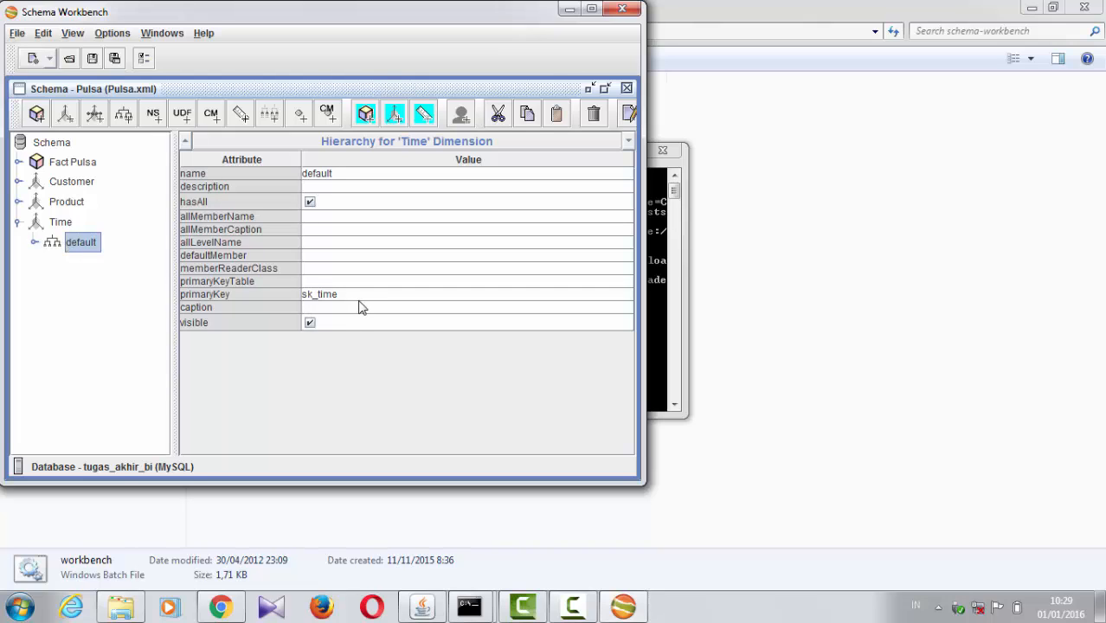
left_click(34, 243)
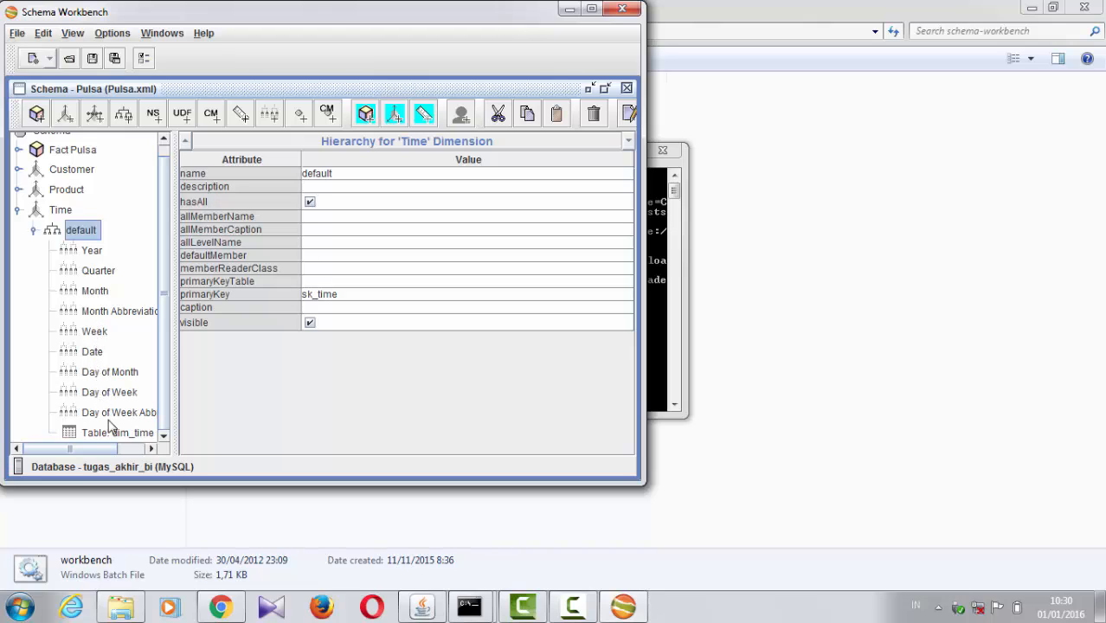
right_click(73, 232)
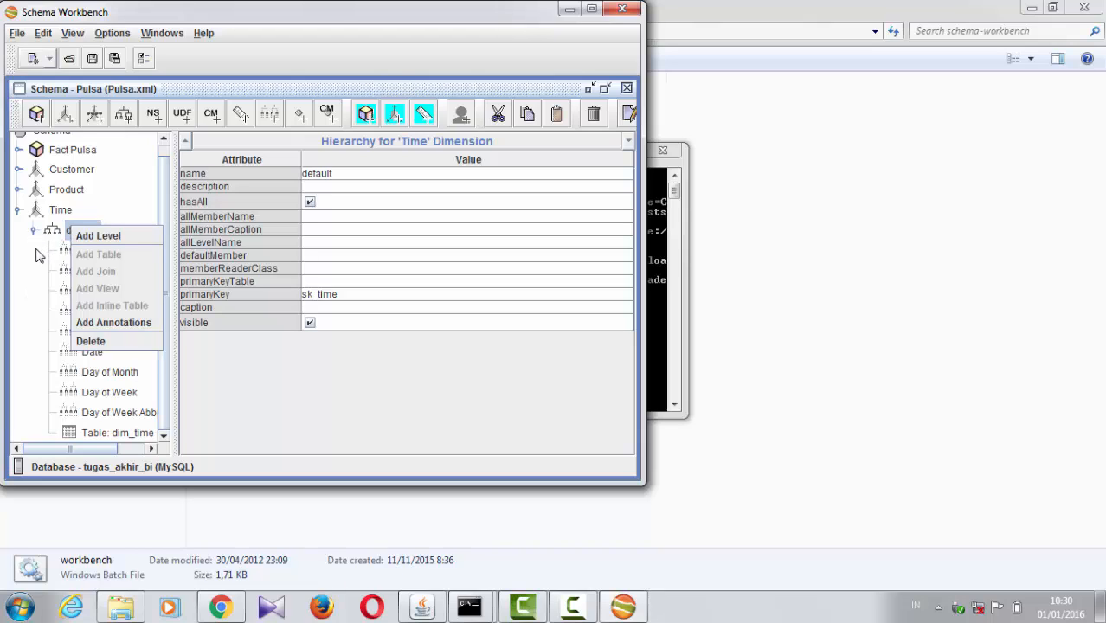
left_click(99, 432)
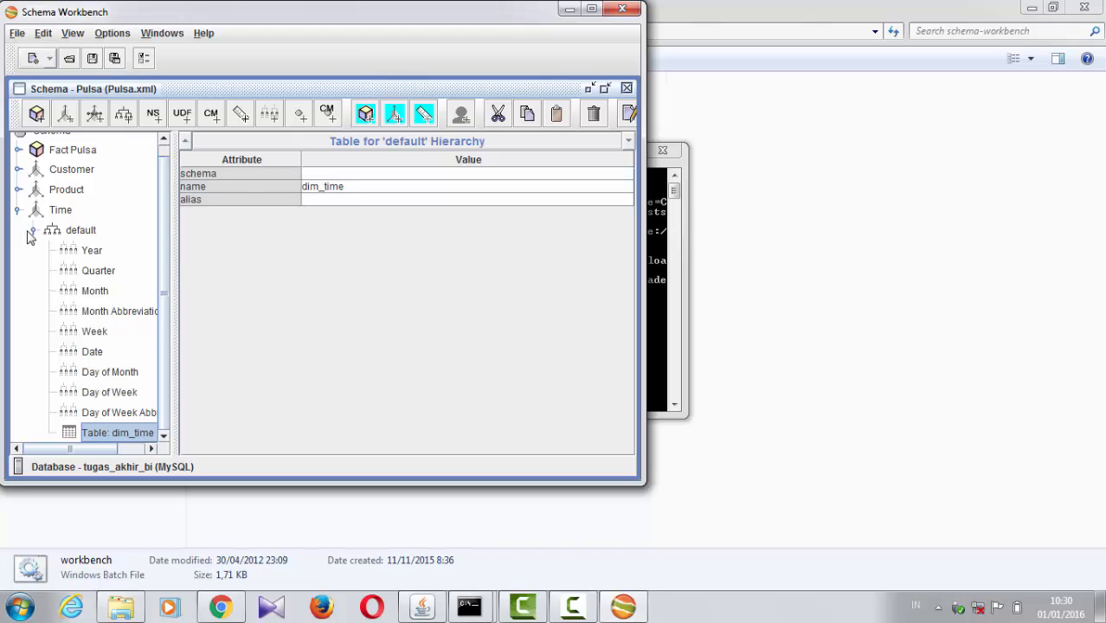
Step: Review the Year level's attributes and the choices available for its type, ordinalColumn and levelType
left_click(91, 255)
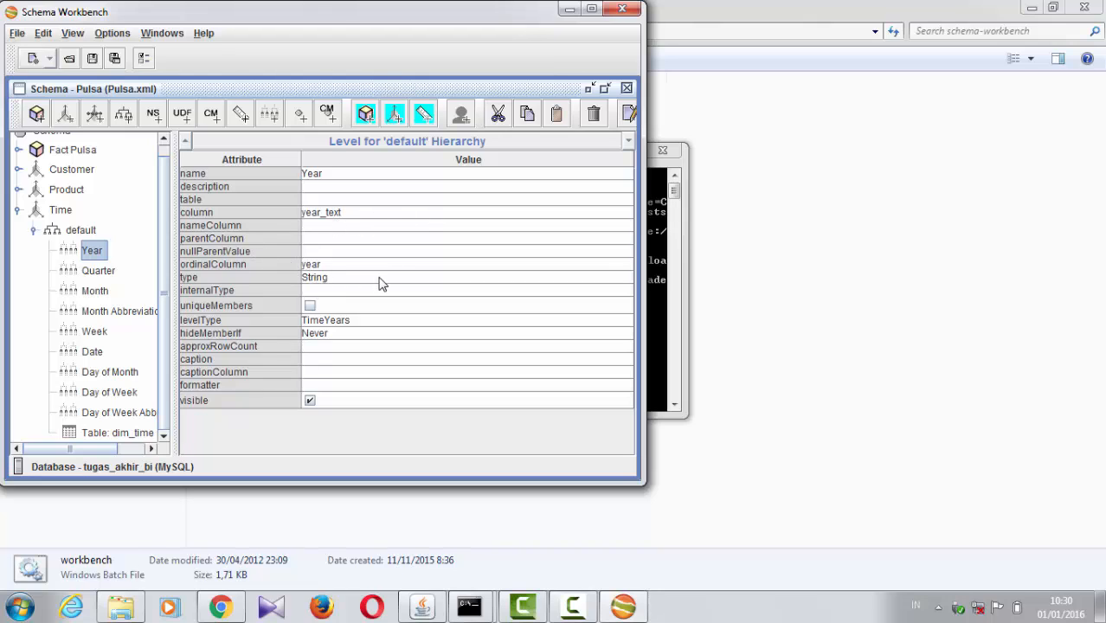
left_click(352, 277)
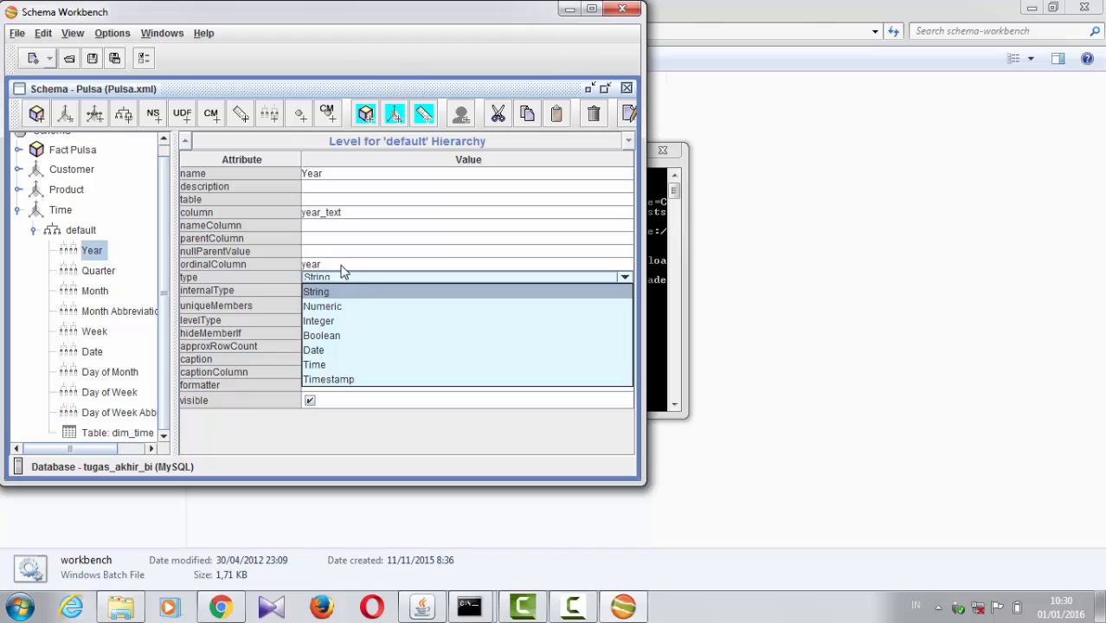
left_click(342, 265)
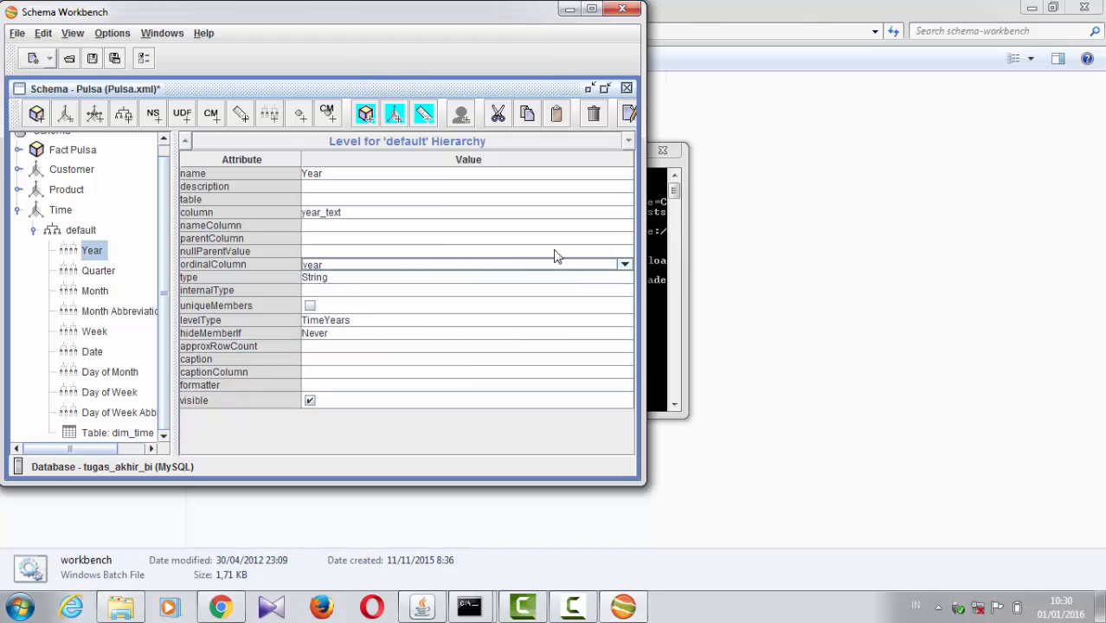
left_click(624, 265)
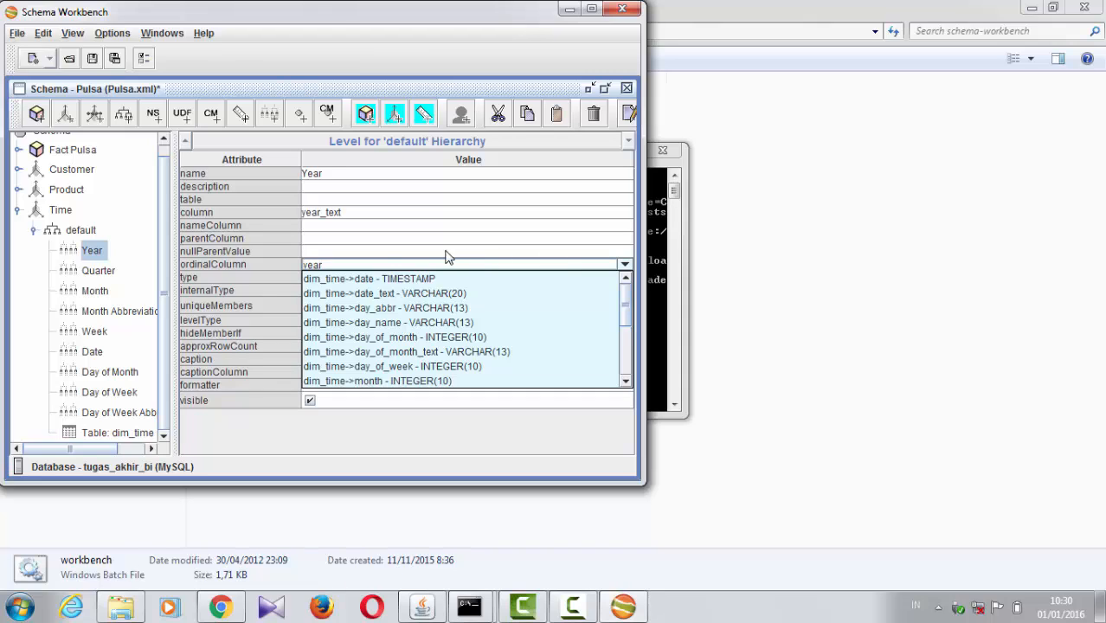
left_click(334, 252)
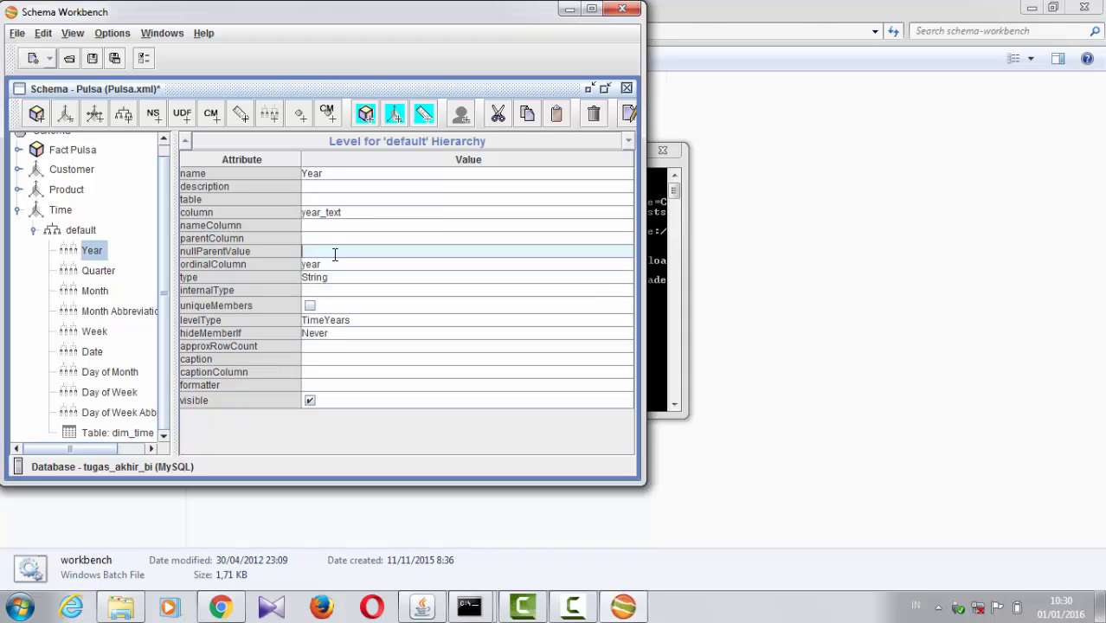
left_click(336, 322)
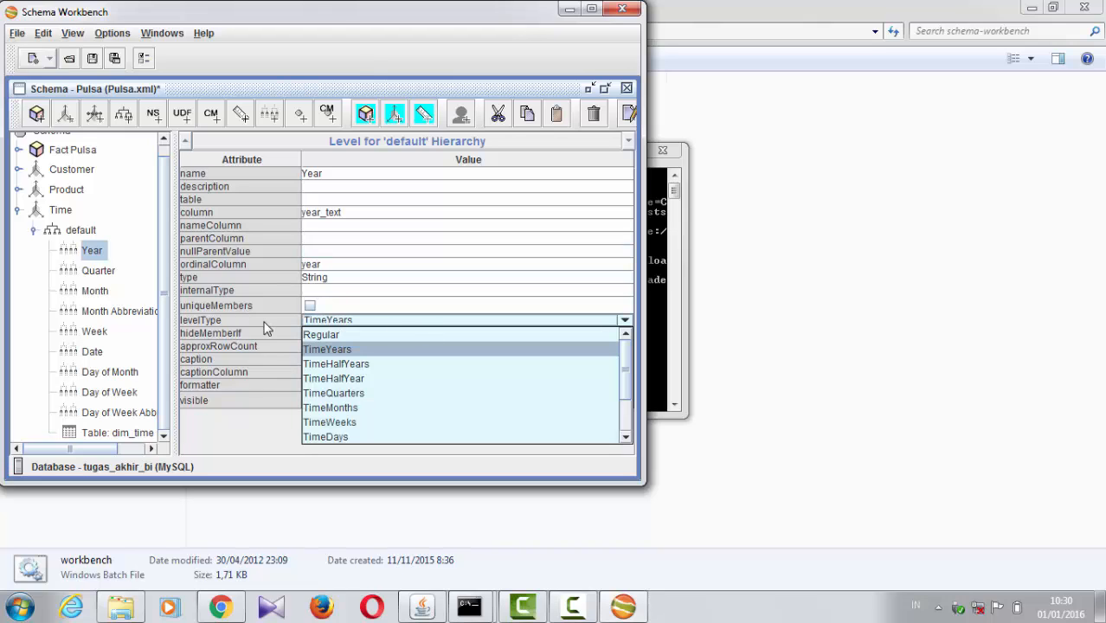
left_click(403, 306)
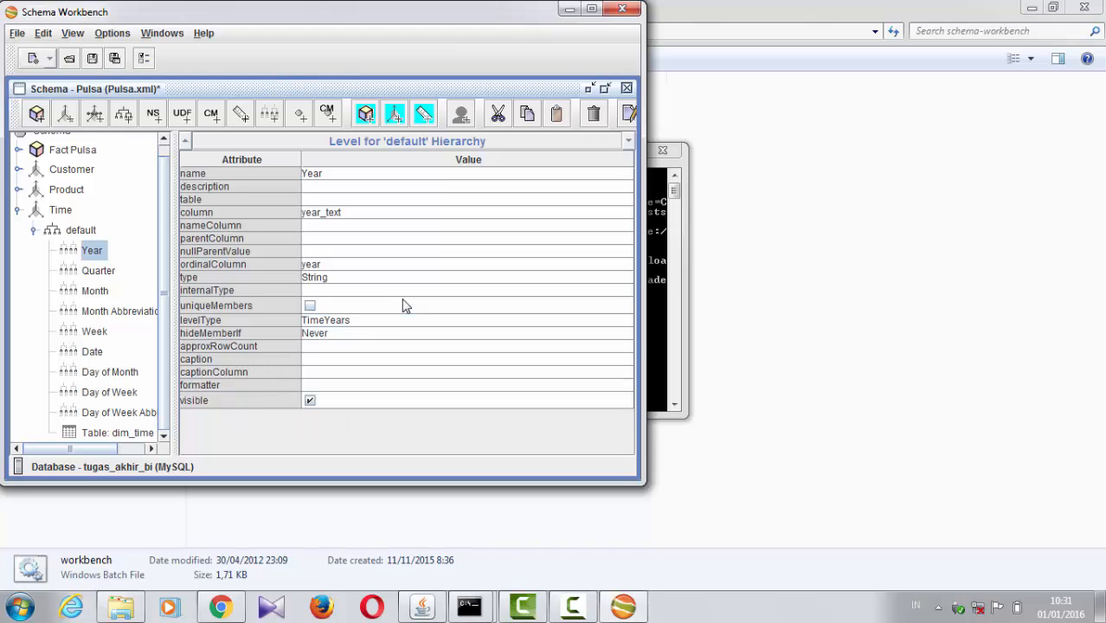
Step: Review the Quarter level's attributes and the choices available for its column, ordinalColumn and type
left_click(94, 274)
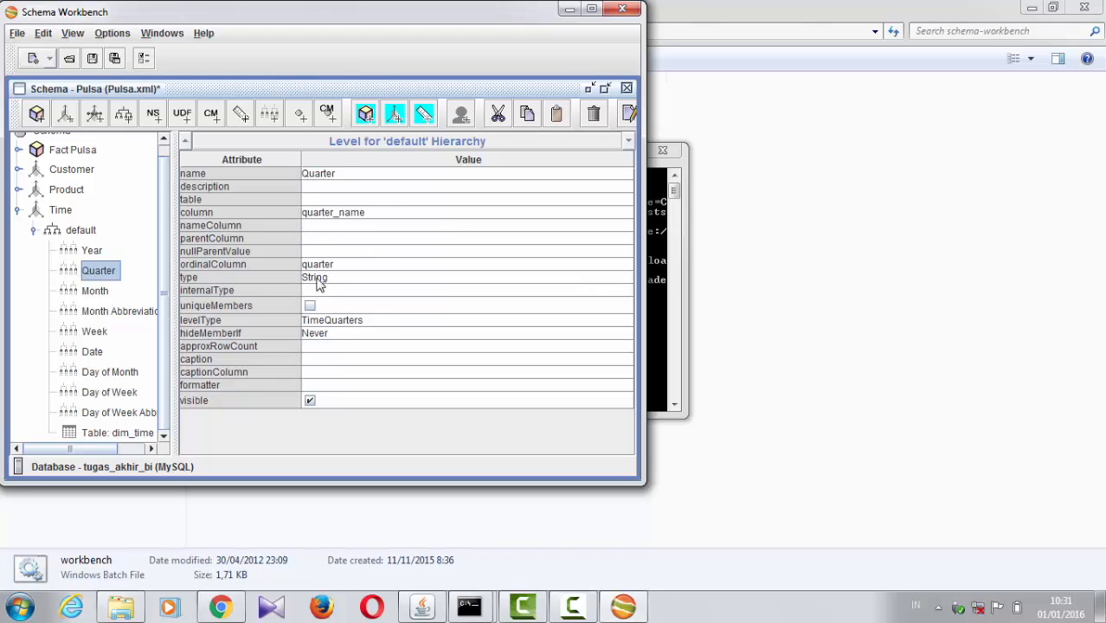
left_click(409, 213)
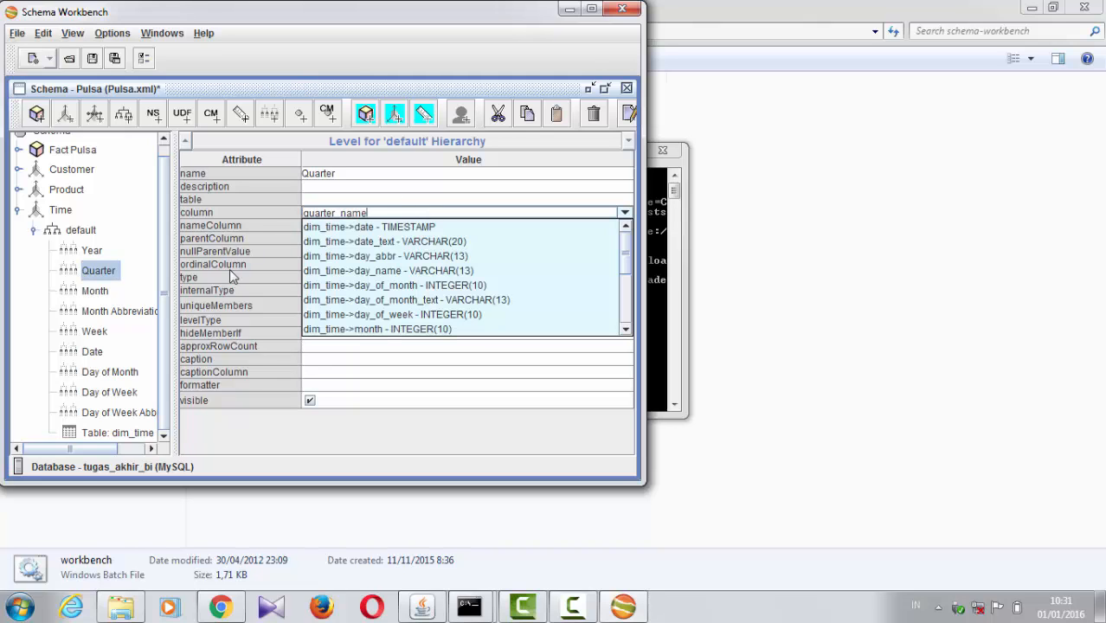
left_click(309, 267)
left_click(309, 268)
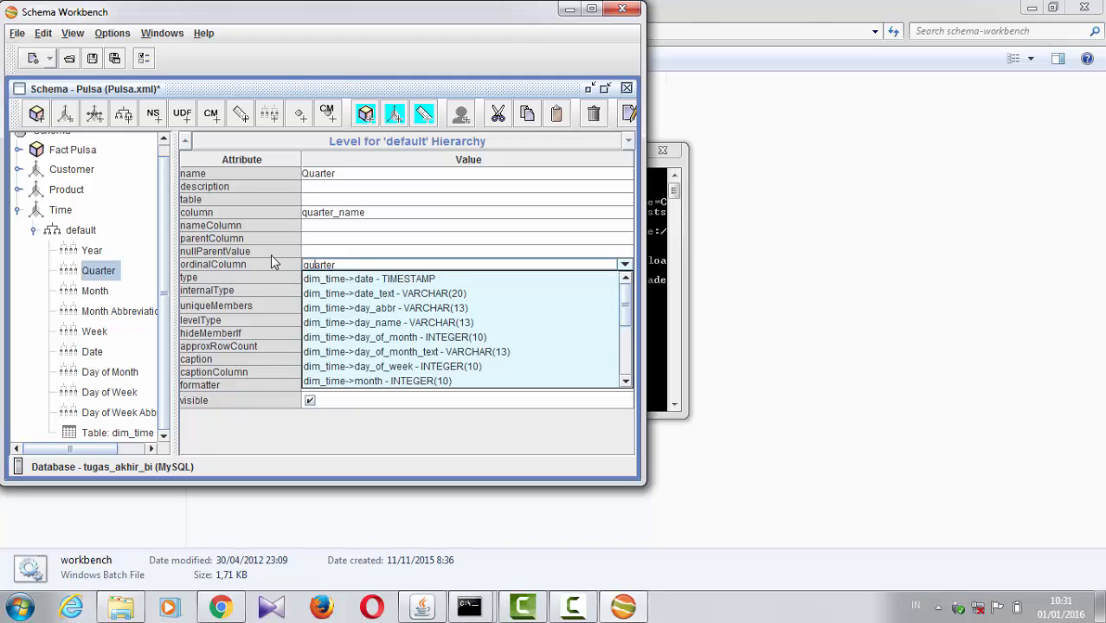
left_click(384, 270)
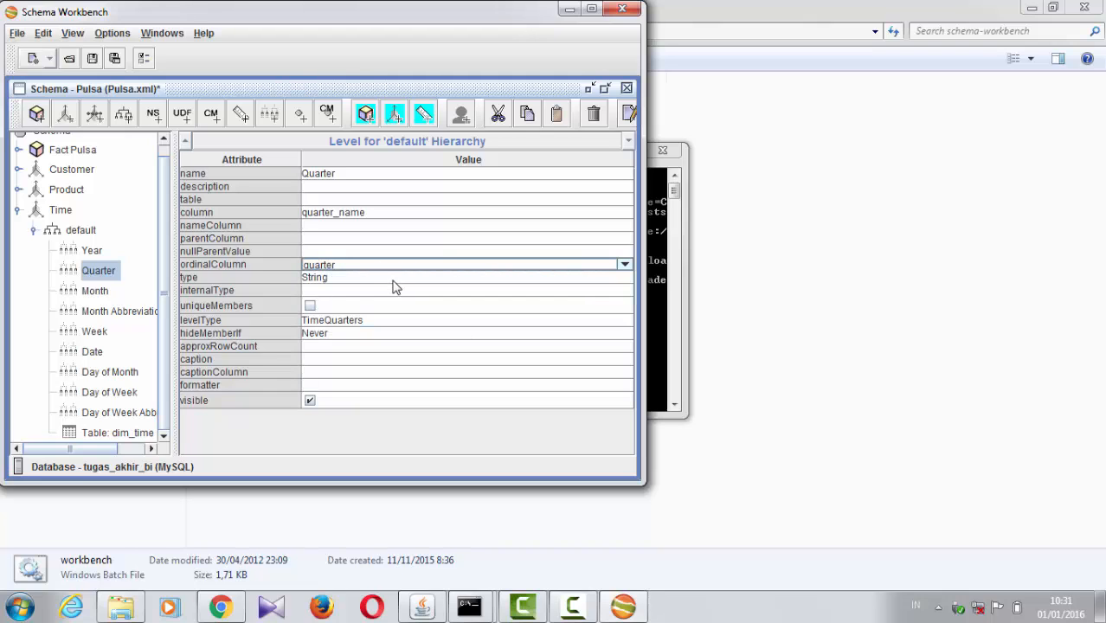
key("Return")
left_click(381, 277)
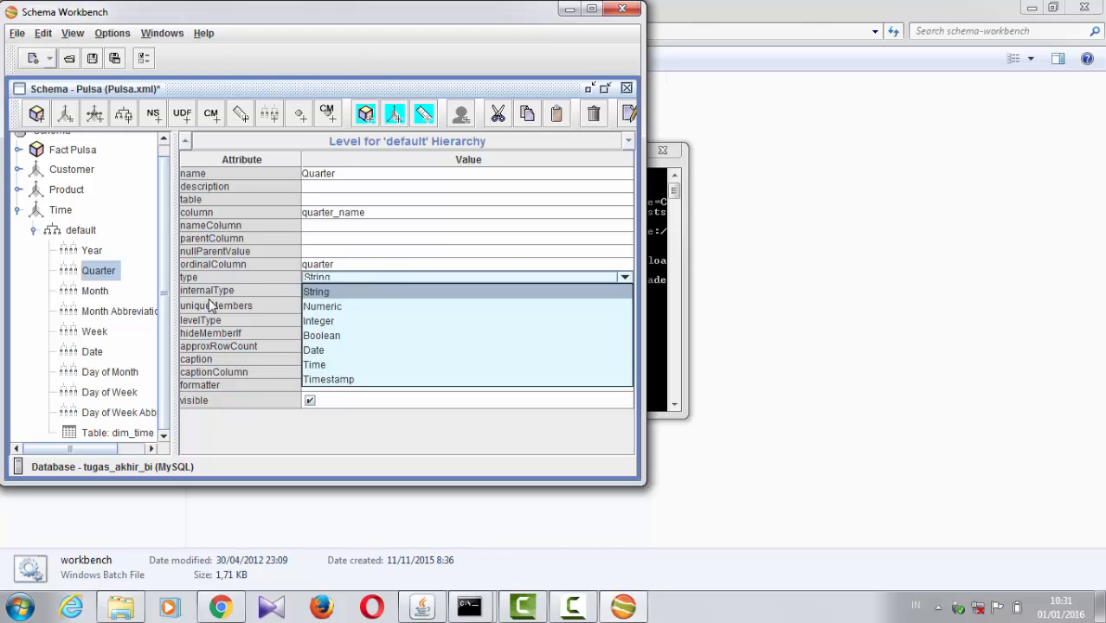
left_click(242, 283)
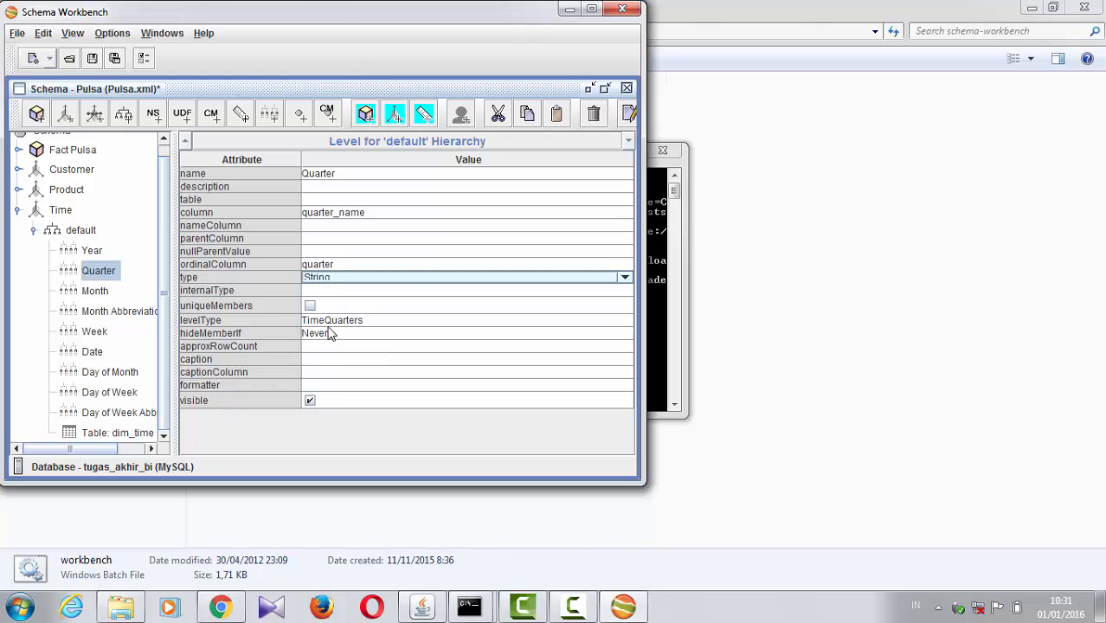
Step: Review the Month level's attributes and the choices available for its column, ordinalColumn, type and levelType
left_click(95, 293)
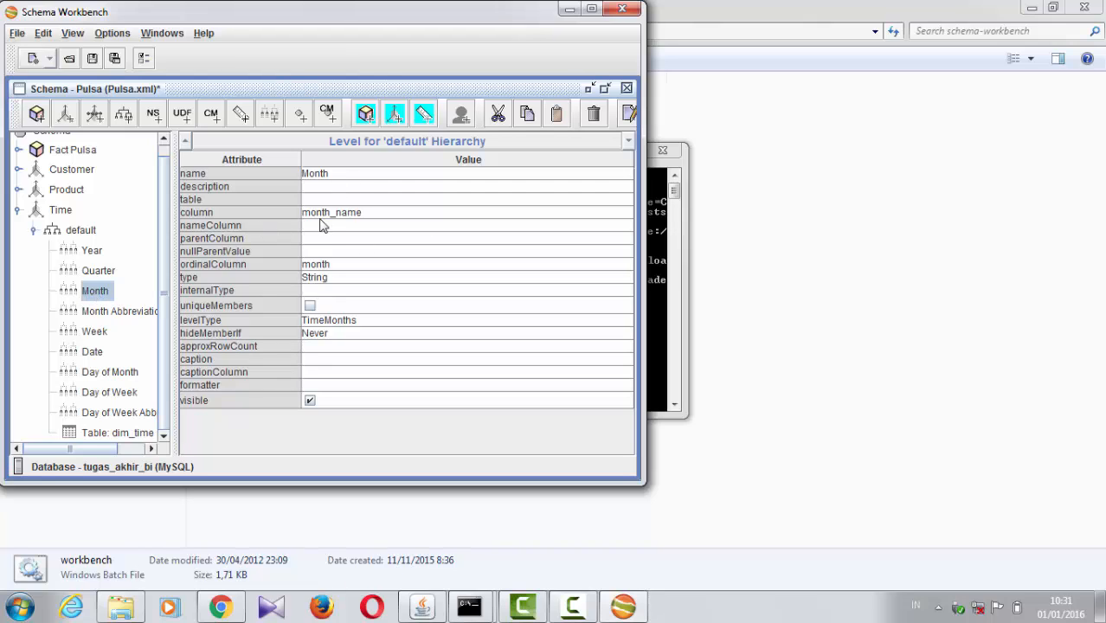
left_click(389, 213)
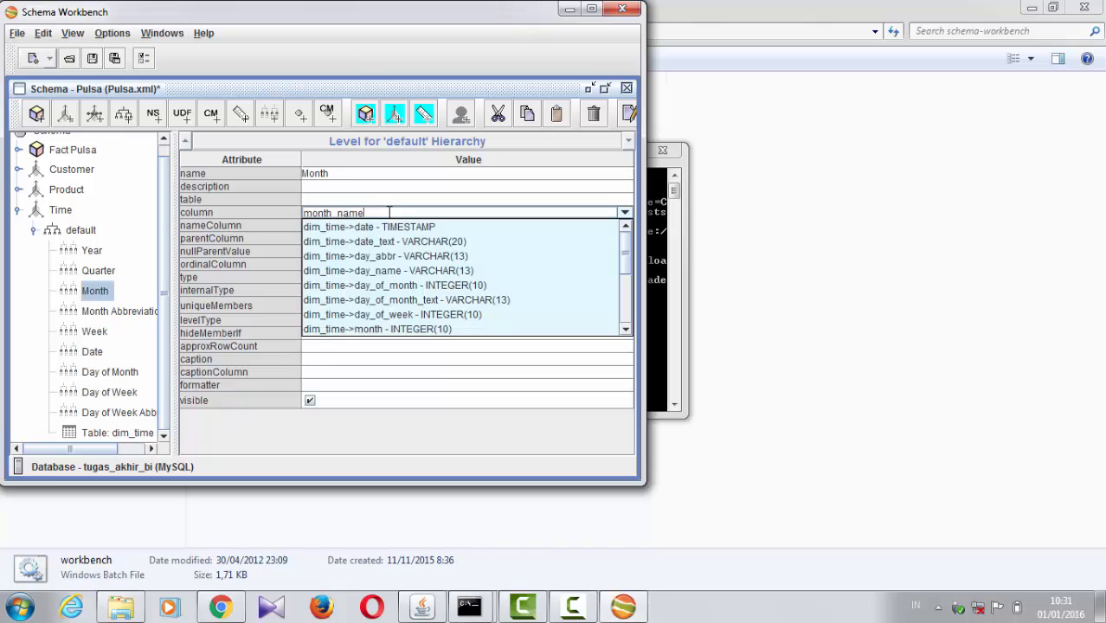
left_click(257, 239)
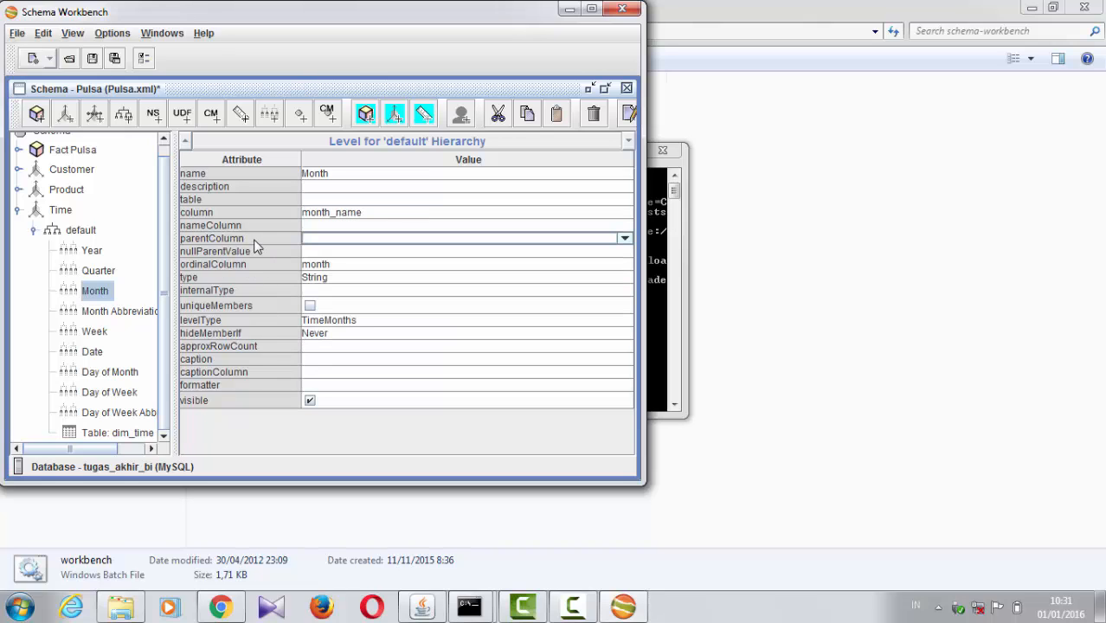
left_click(354, 265)
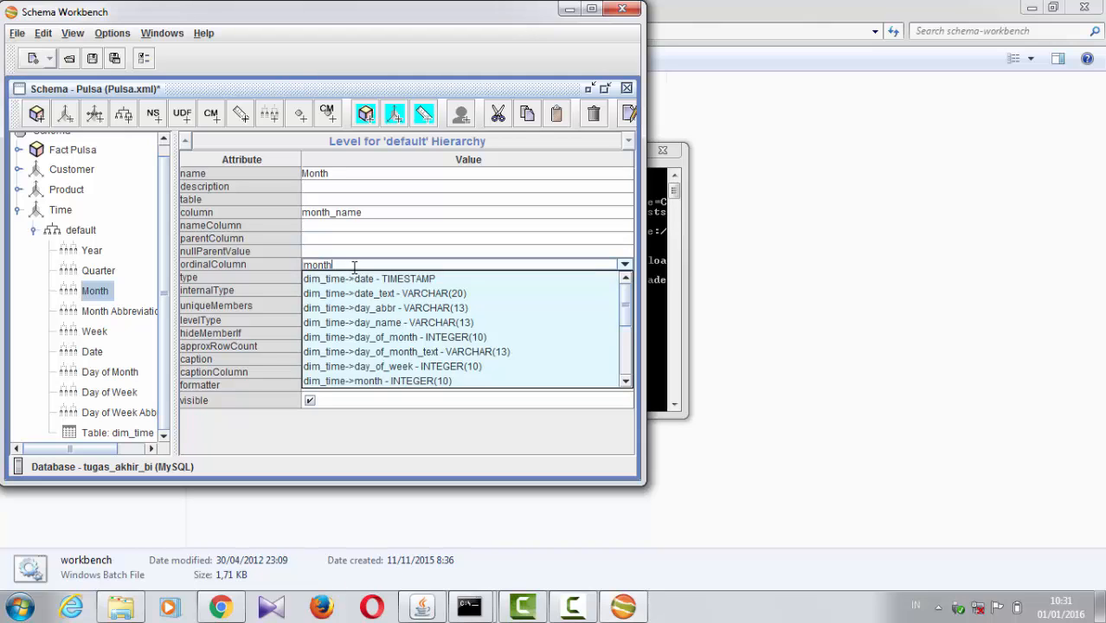
left_click(281, 261)
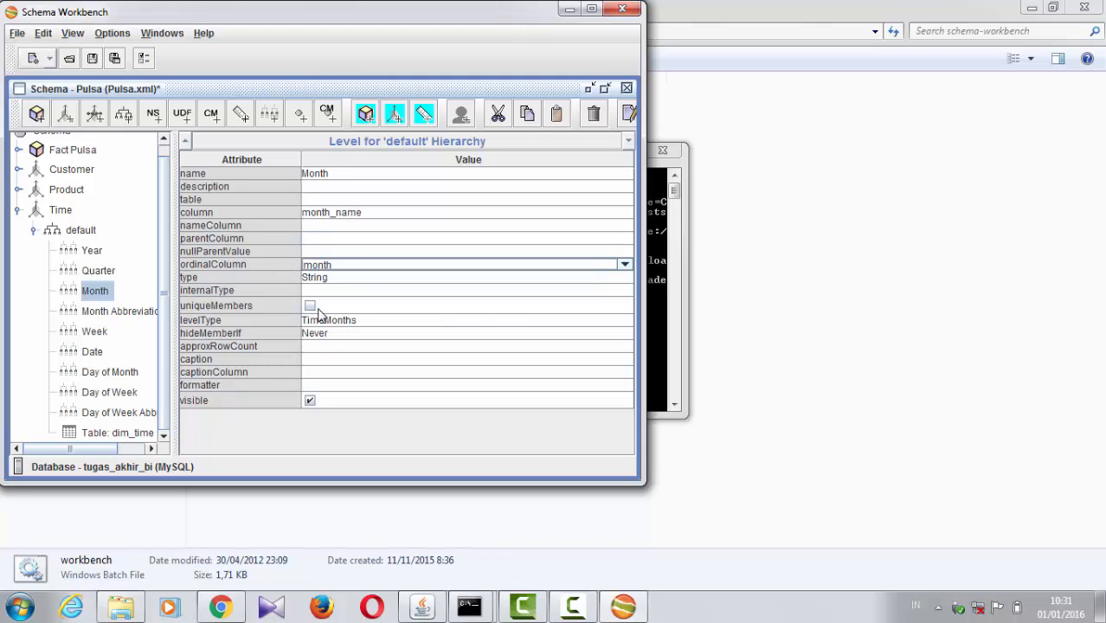
left_click(345, 279)
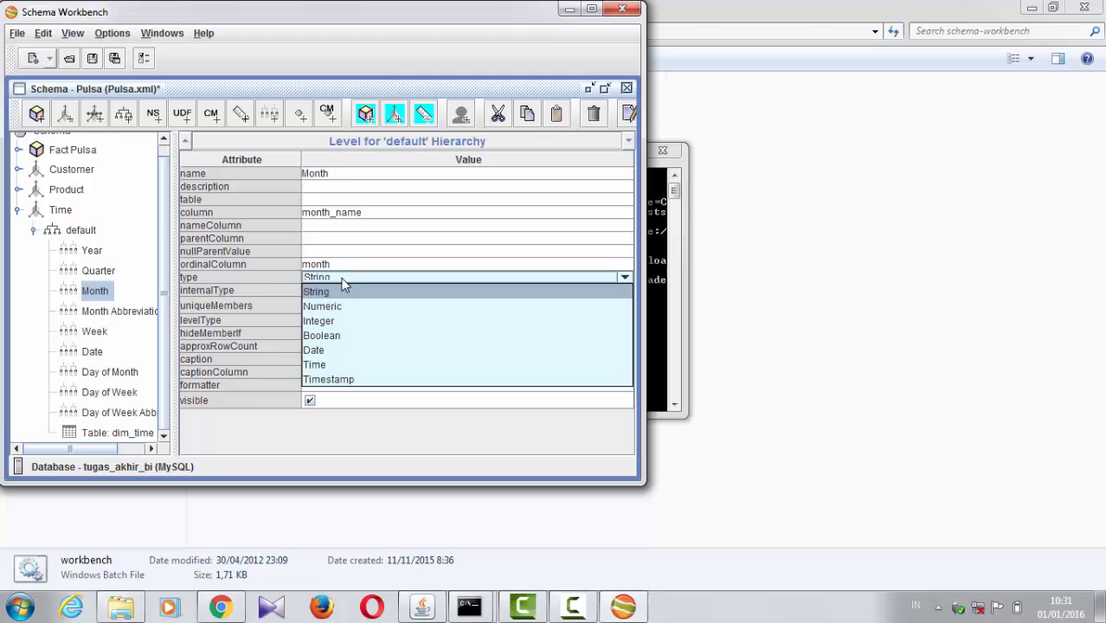
left_click(275, 316)
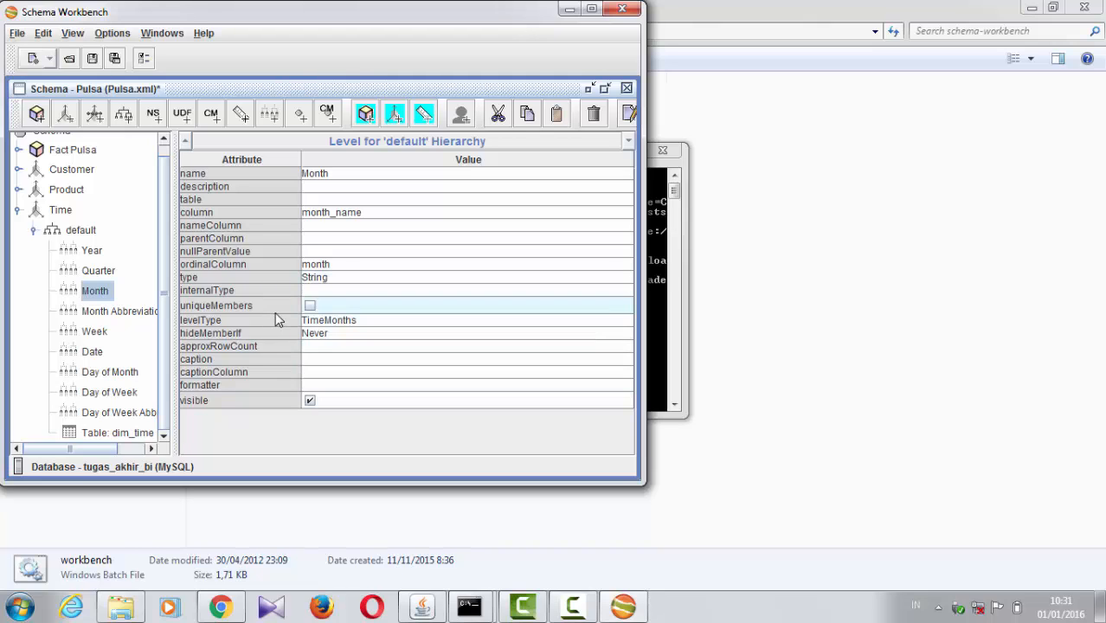
left_click(338, 321)
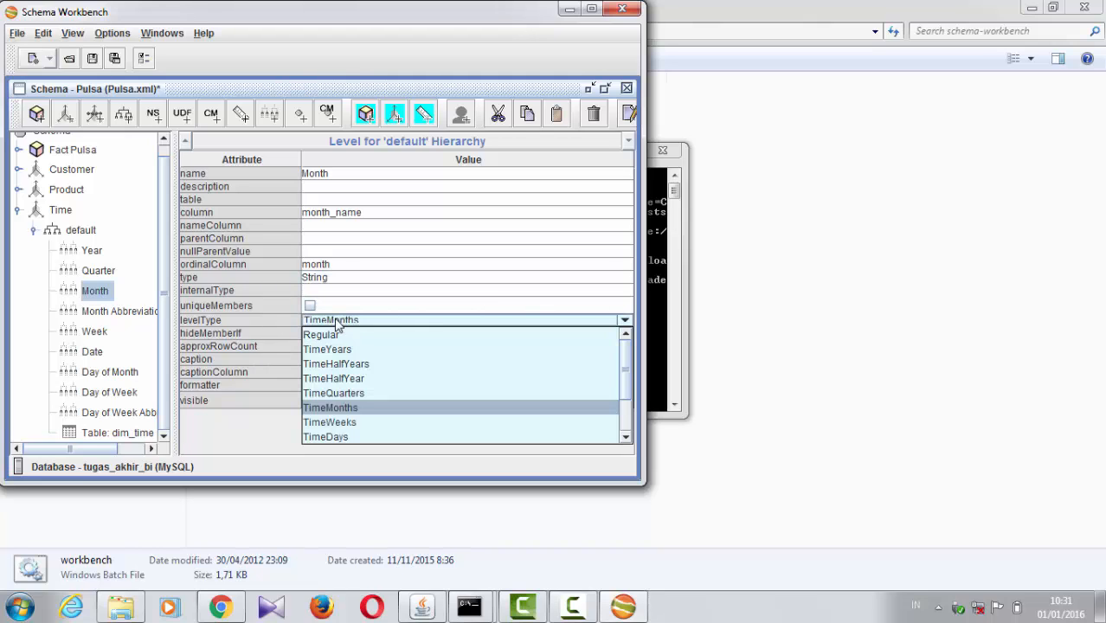
Step: Review the Month Abbreviation and Week levels' attributes, including the choices for Week's ordinalColumn, levelType and hideMemberIf
left_click(106, 316)
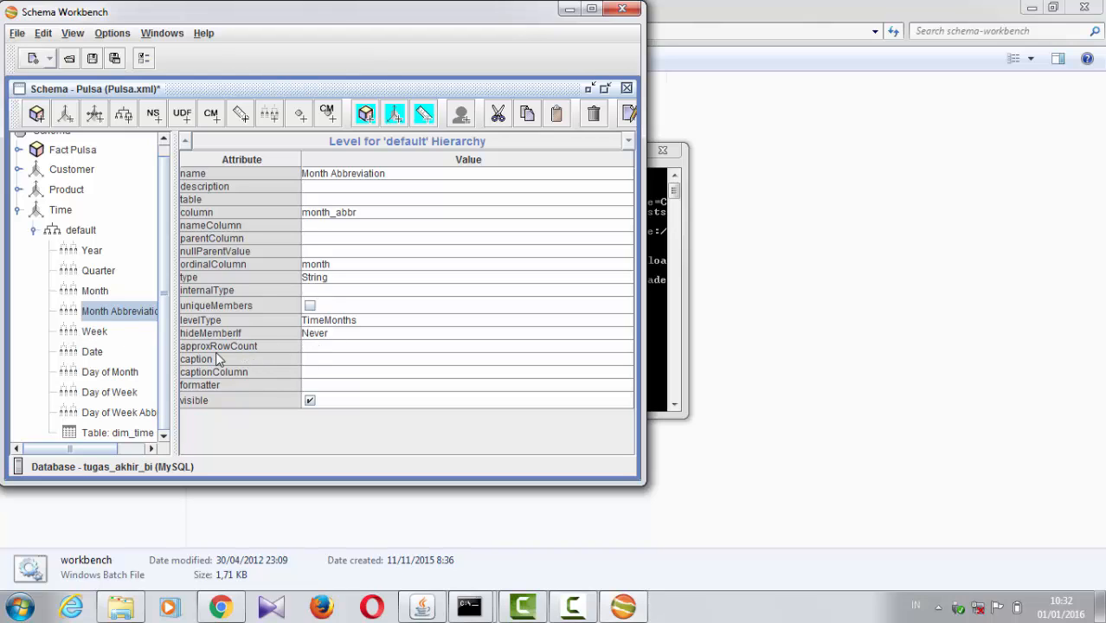
left_click(91, 336)
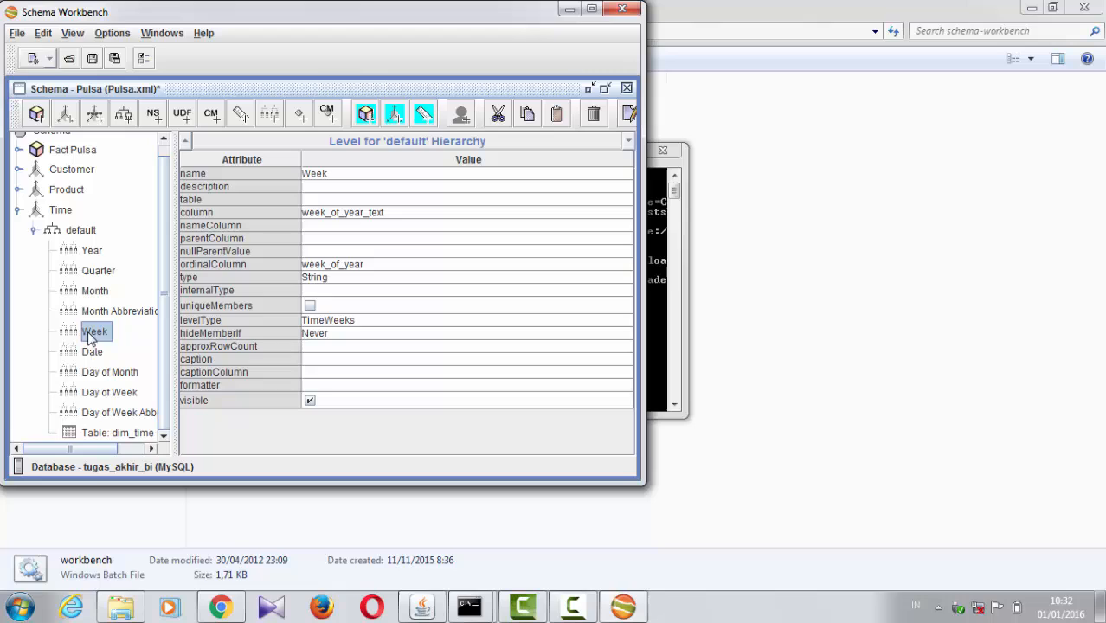
left_click(365, 265)
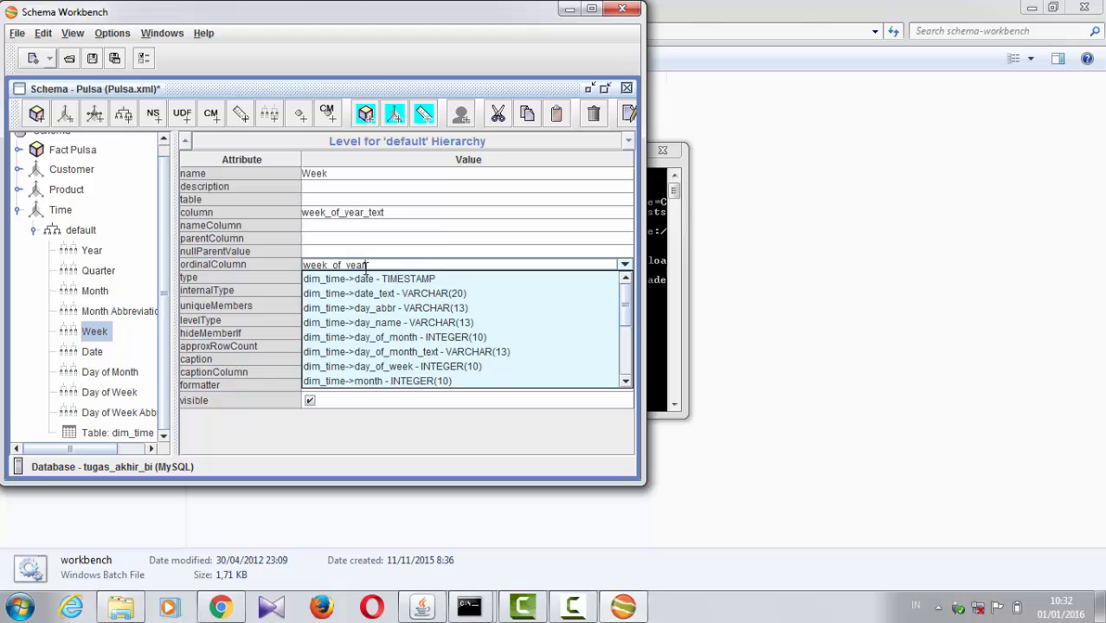
left_click(253, 267)
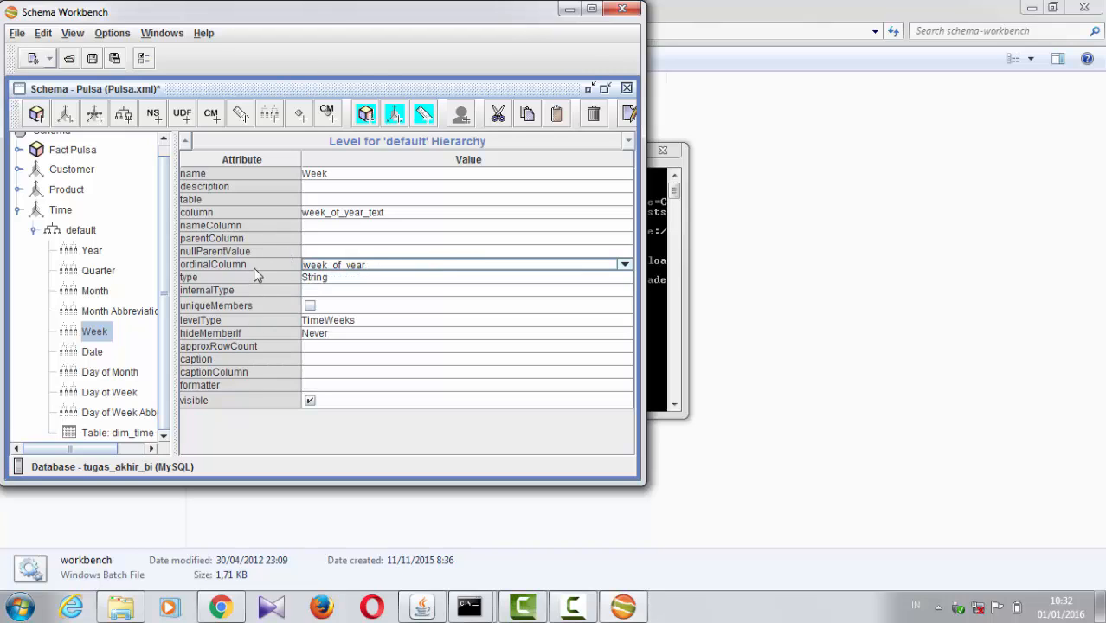
left_click(340, 325)
left_click(238, 313)
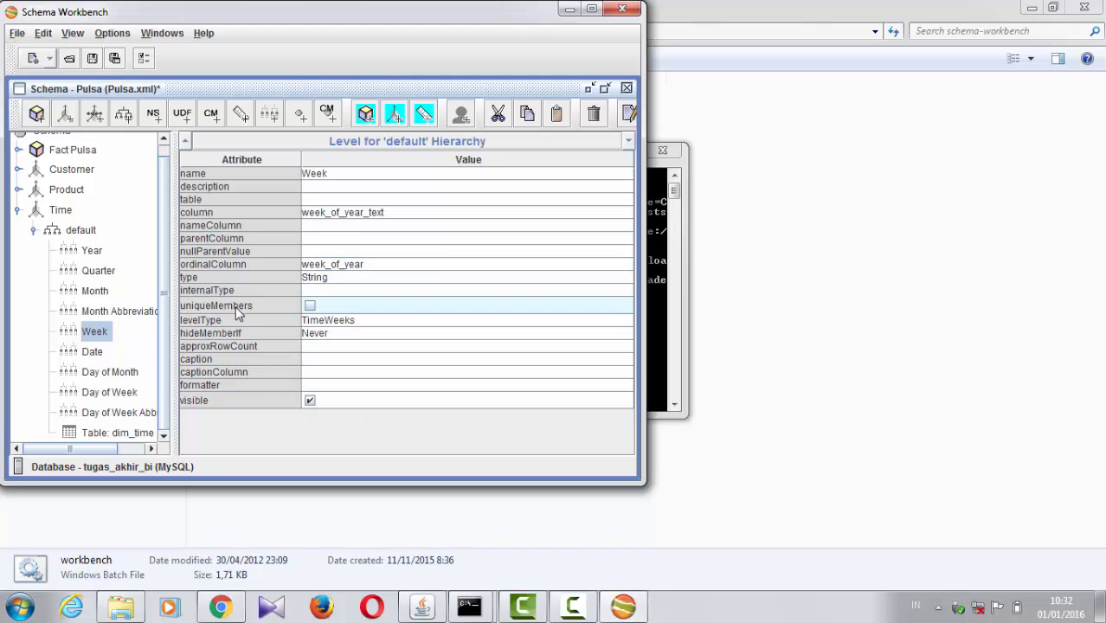
left_click(327, 336)
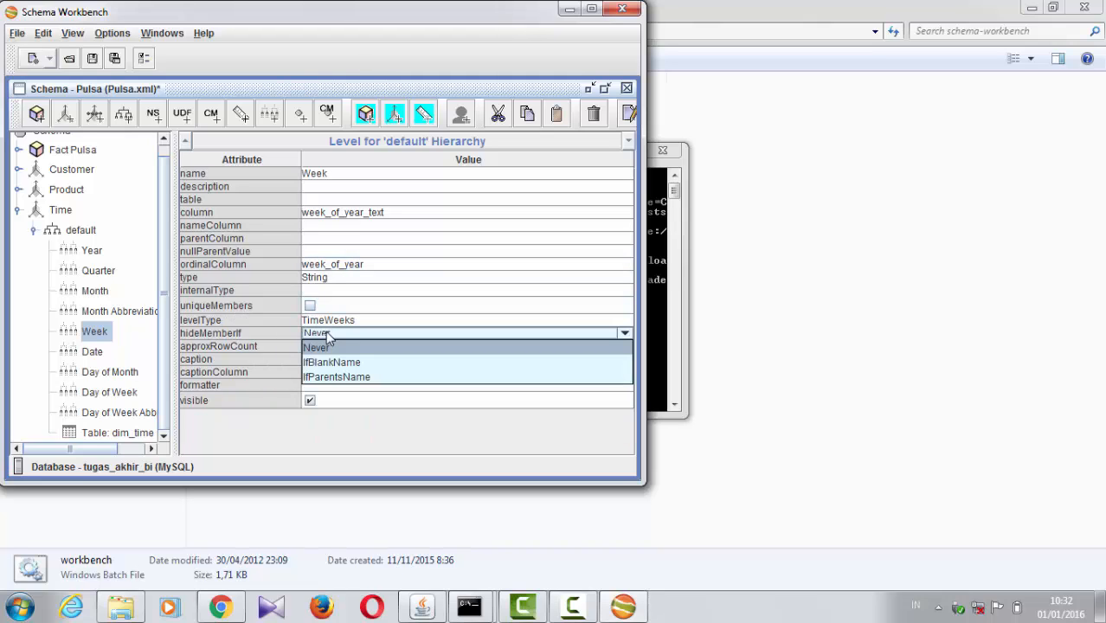
left_click(235, 320)
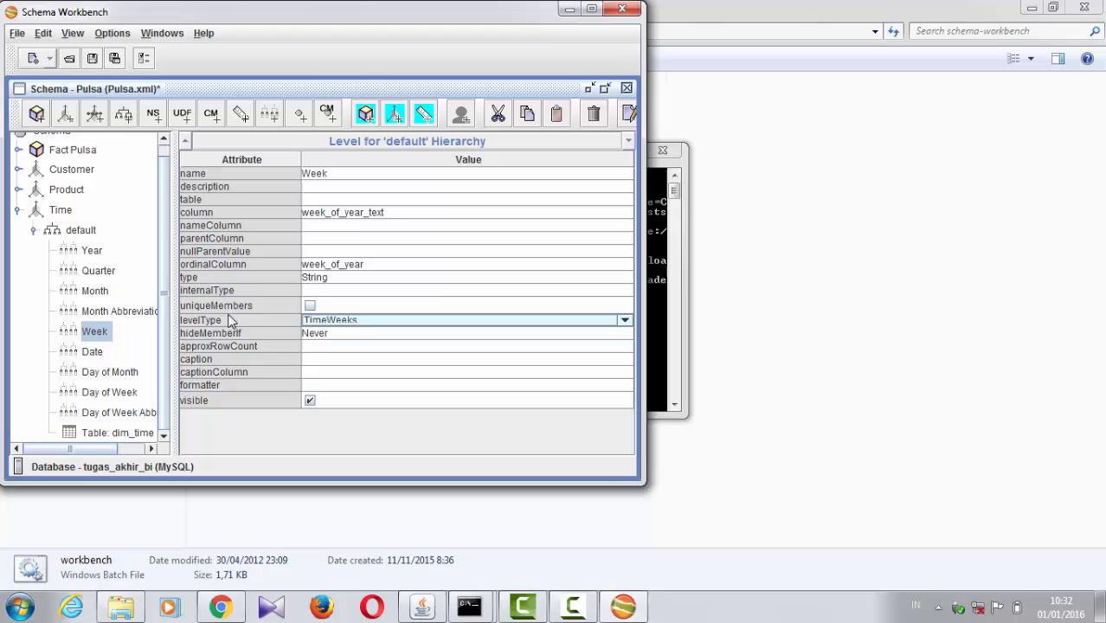
Step: Inspect the Date level's attributes, including its name and the choices available for its type and levelType
left_click(92, 353)
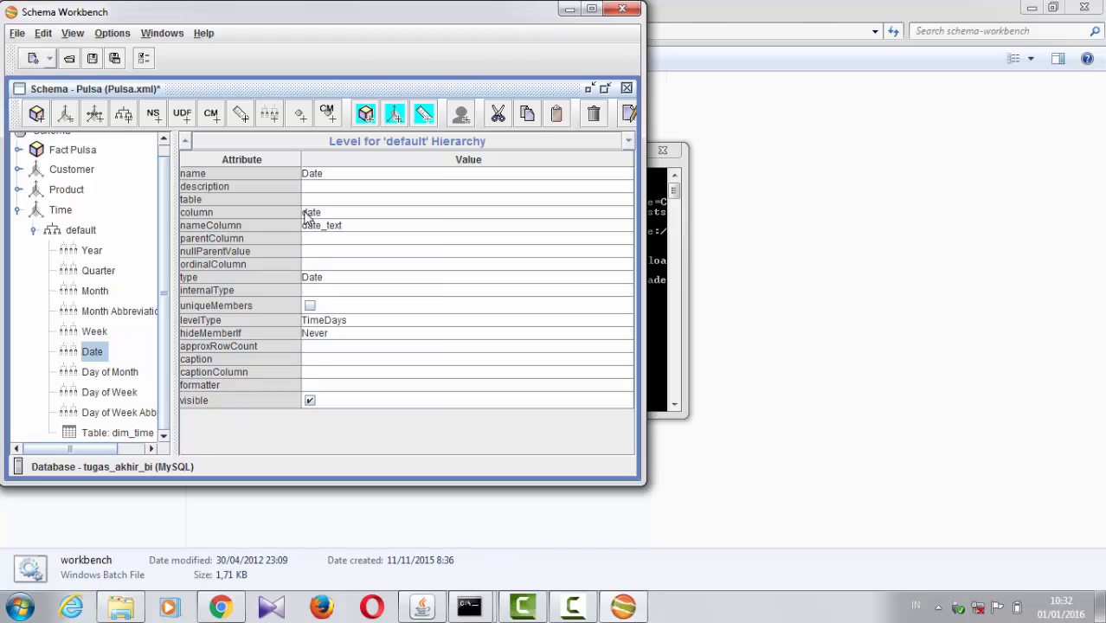
left_click(327, 173)
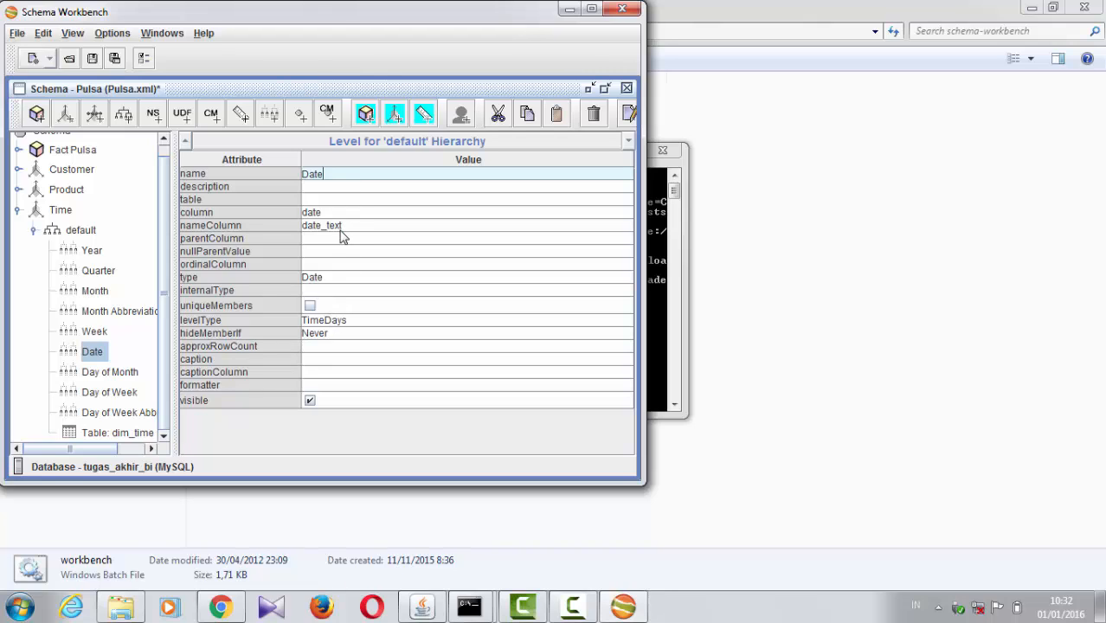
left_click(334, 279)
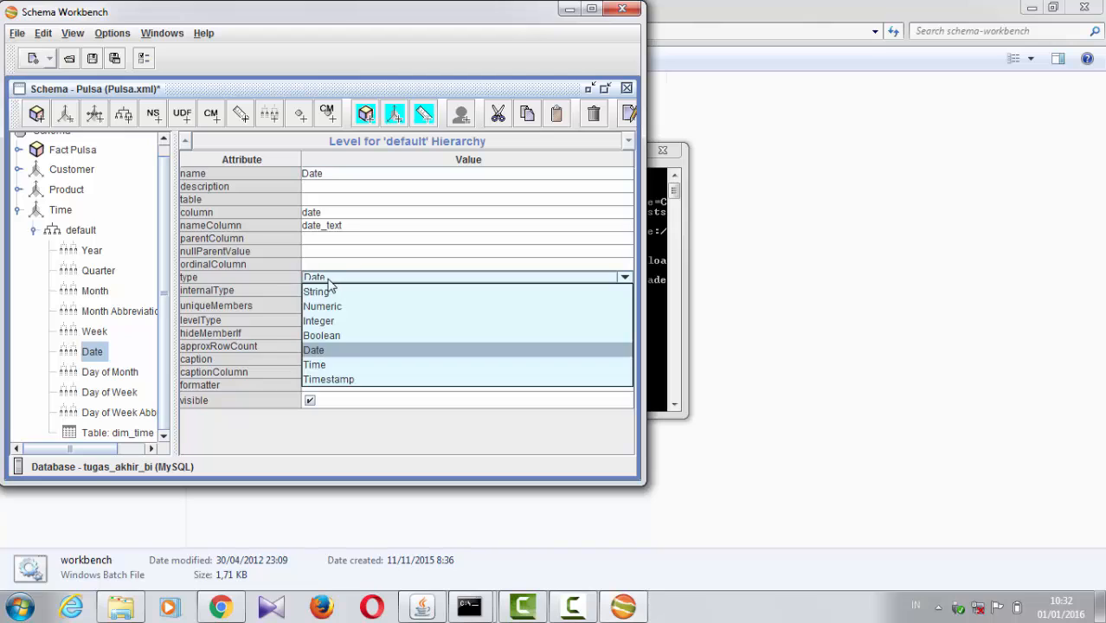
left_click(272, 309)
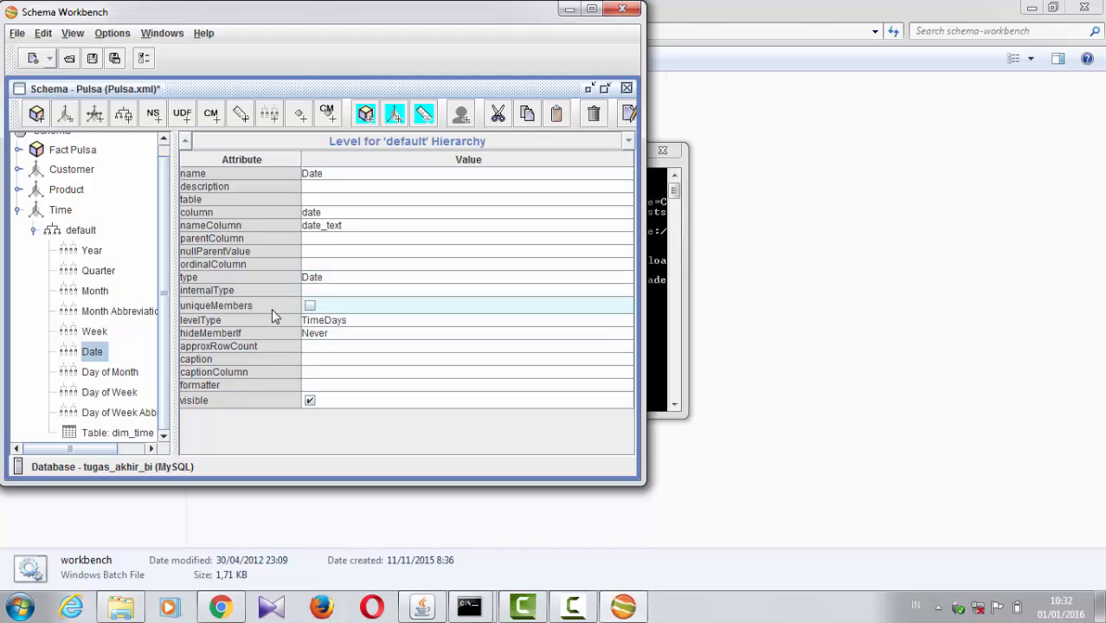
left_click(326, 322)
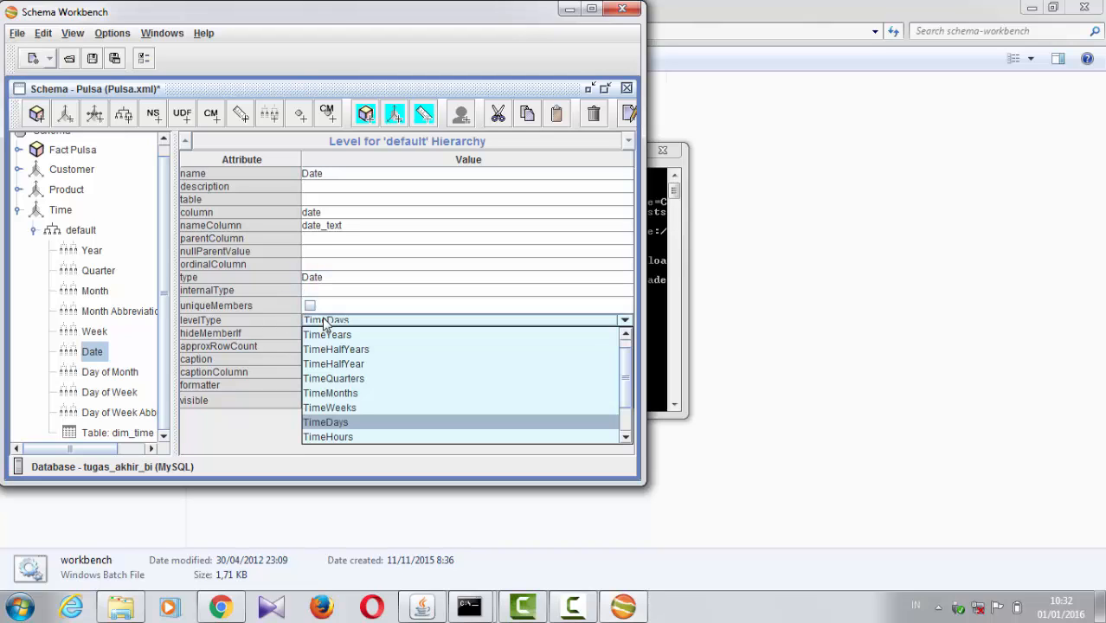
Step: Inspect the Day of Month level's attributes, checking its column, ordinalColumn, type and levelType settings
left_click(112, 373)
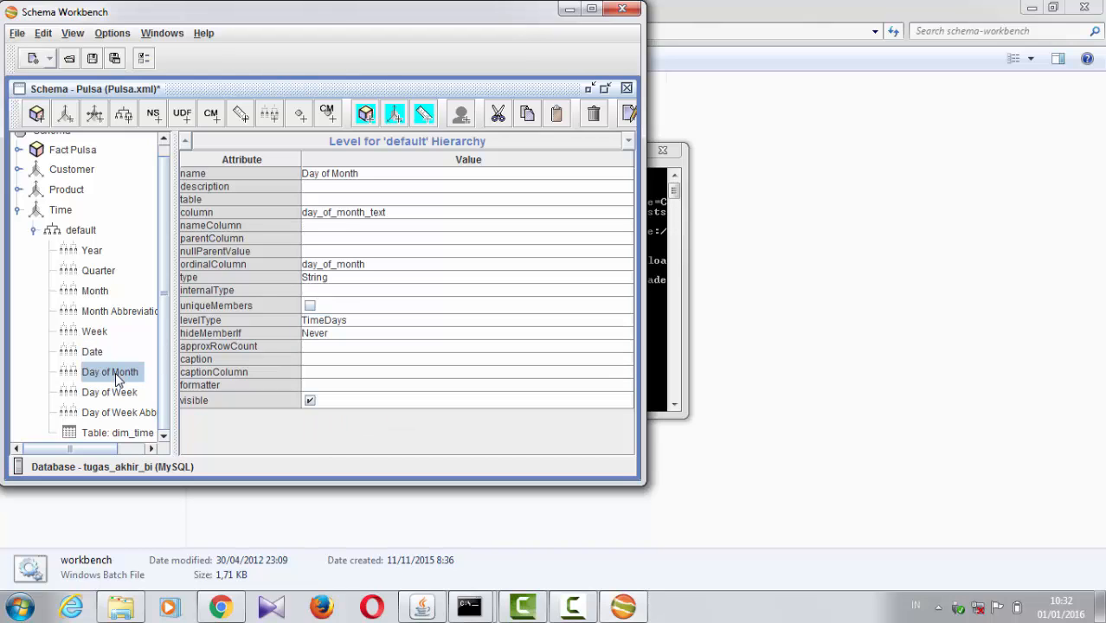
left_click(333, 213)
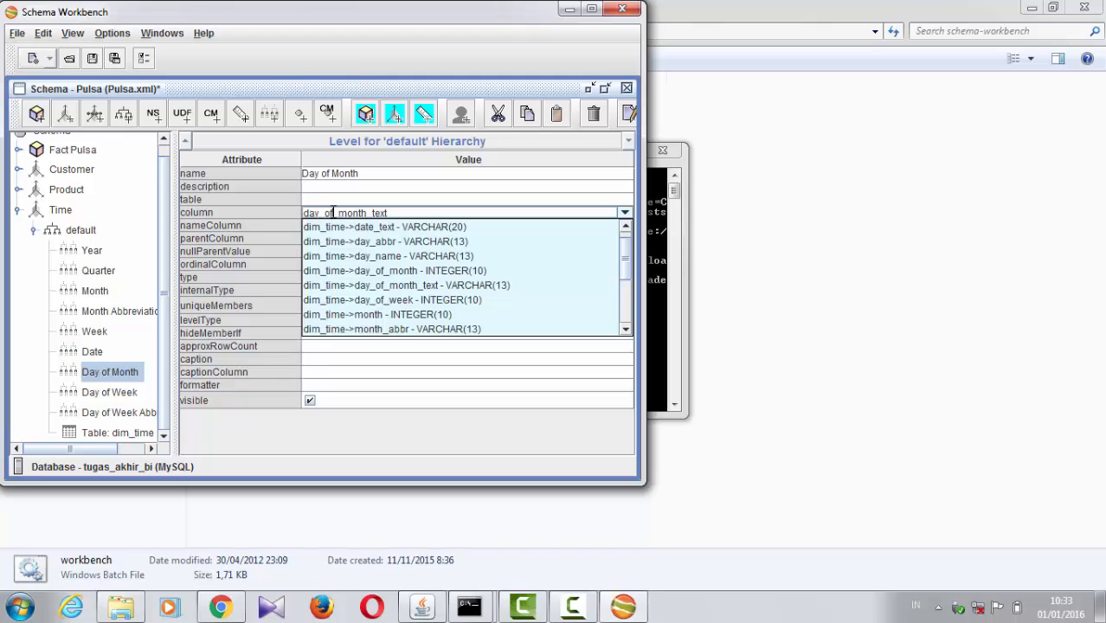
left_click(279, 226)
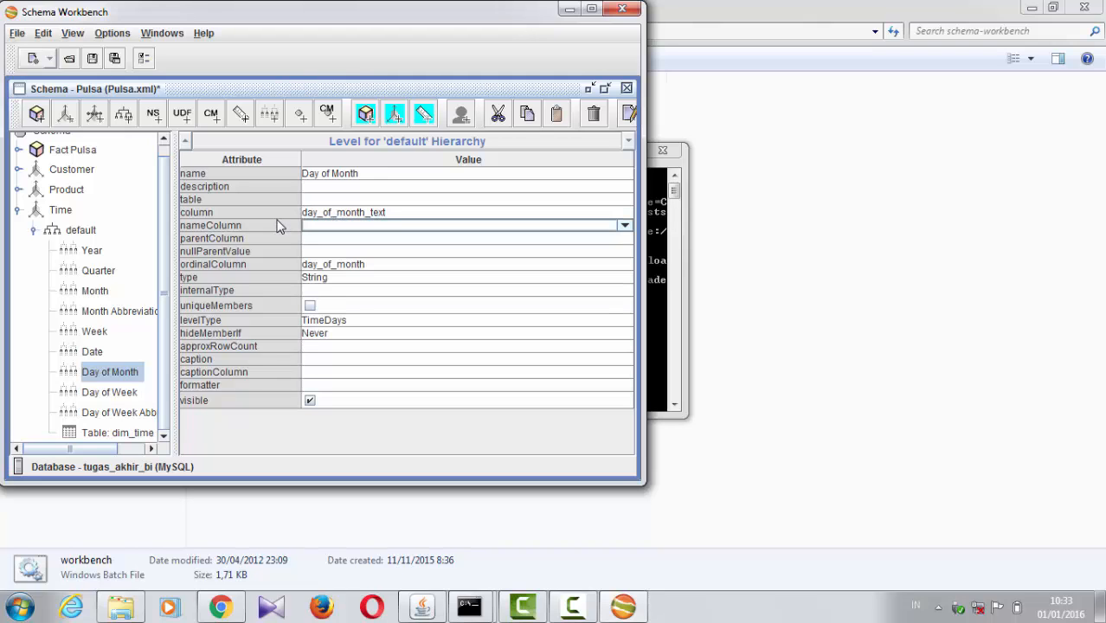
left_click(354, 265)
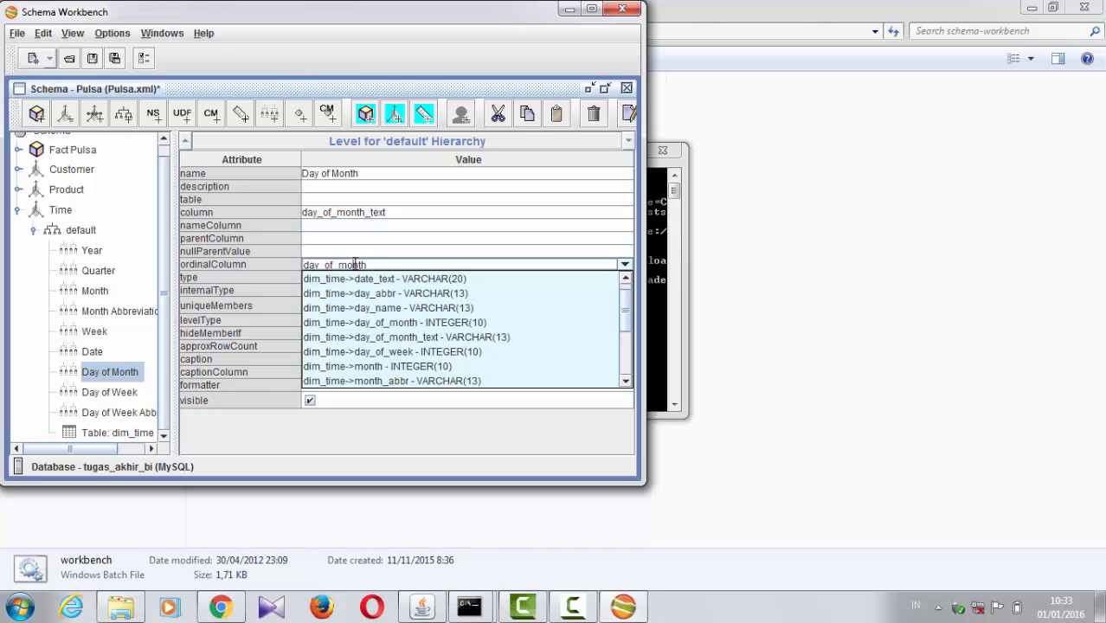
left_click(279, 264)
left_click(359, 282)
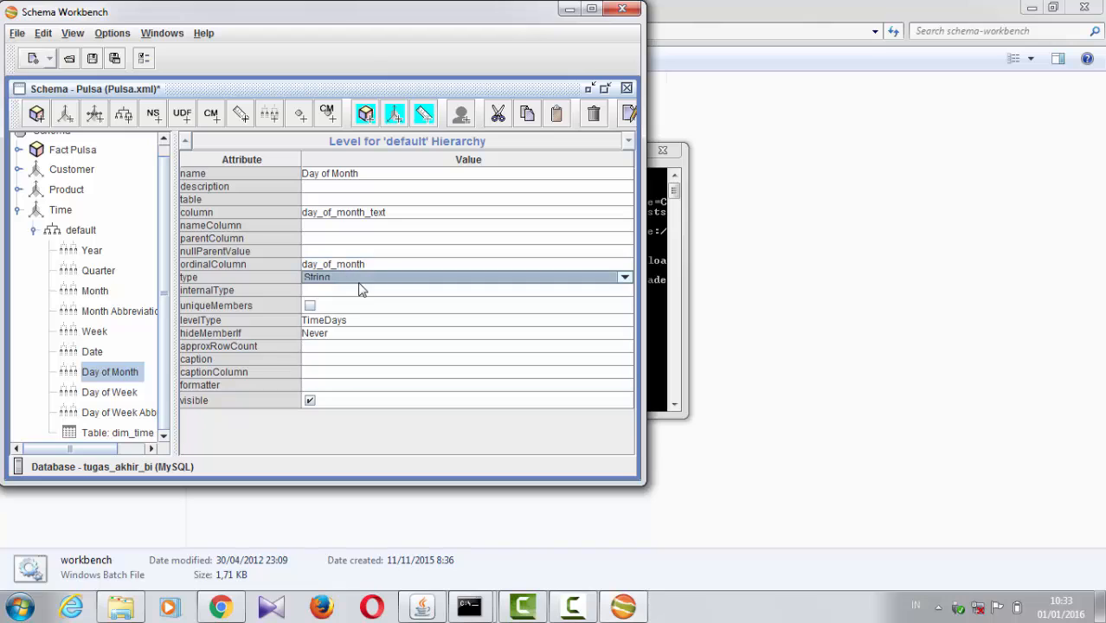
left_click(338, 325)
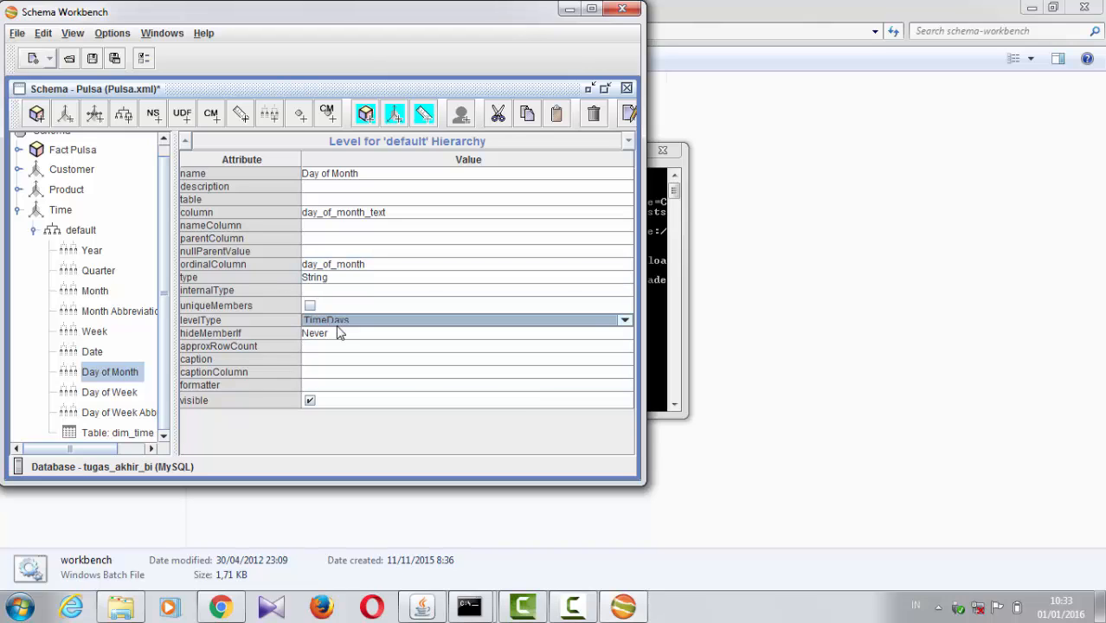
Step: Inspect the Day of Week level's attributes, checking its name, column, ordinalColumn and levelType settings
left_click(112, 393)
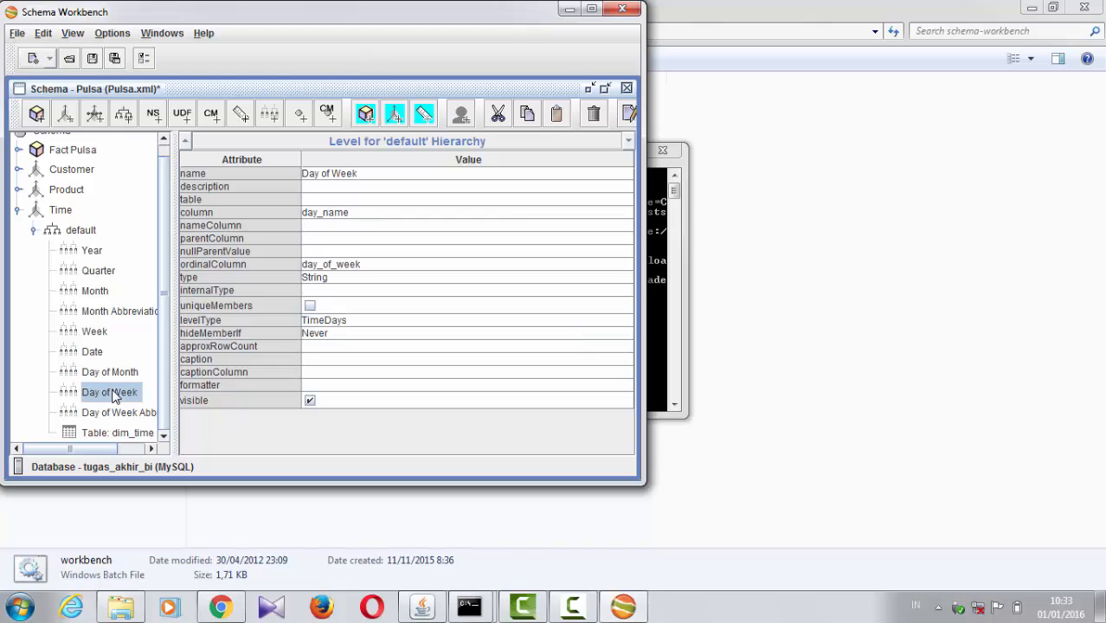
left_click(344, 175)
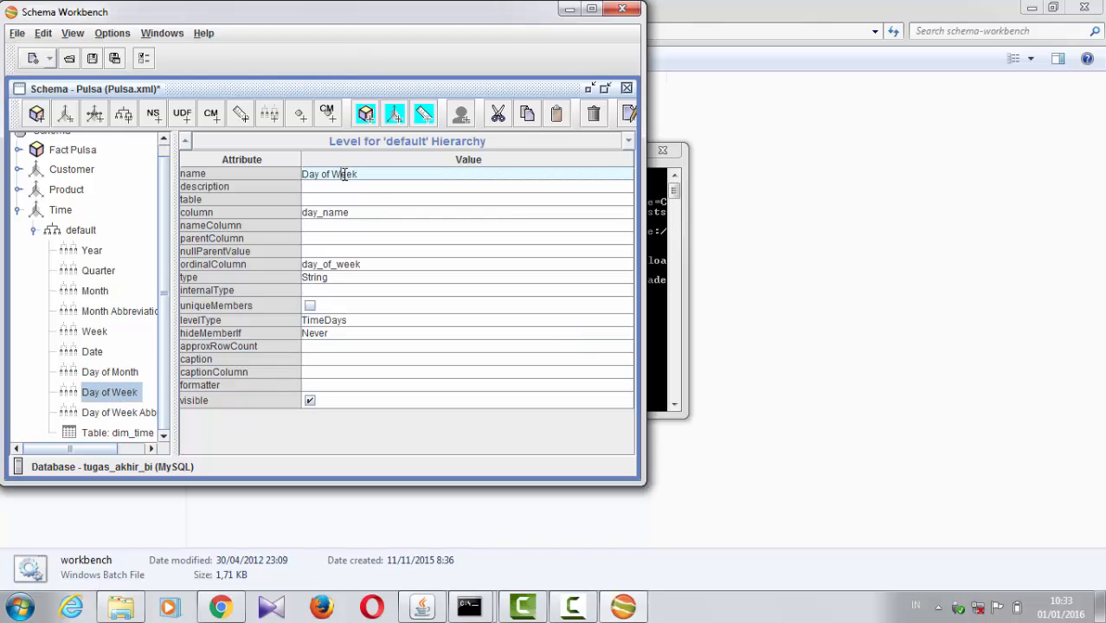
left_click(324, 214)
left_click(239, 216)
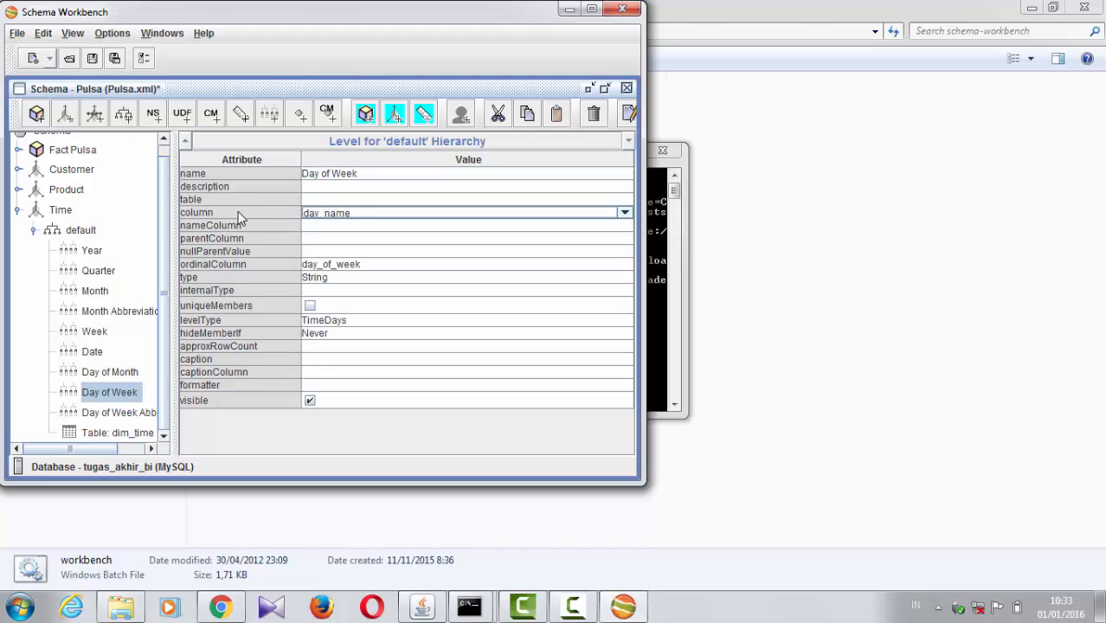
left_click(330, 265)
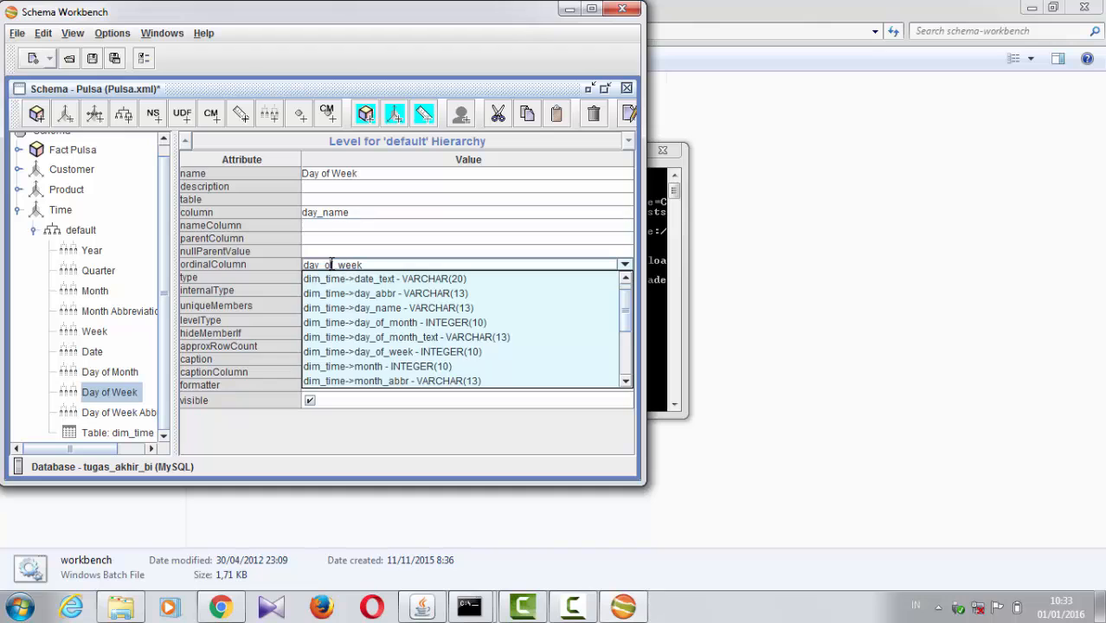
left_click(268, 259)
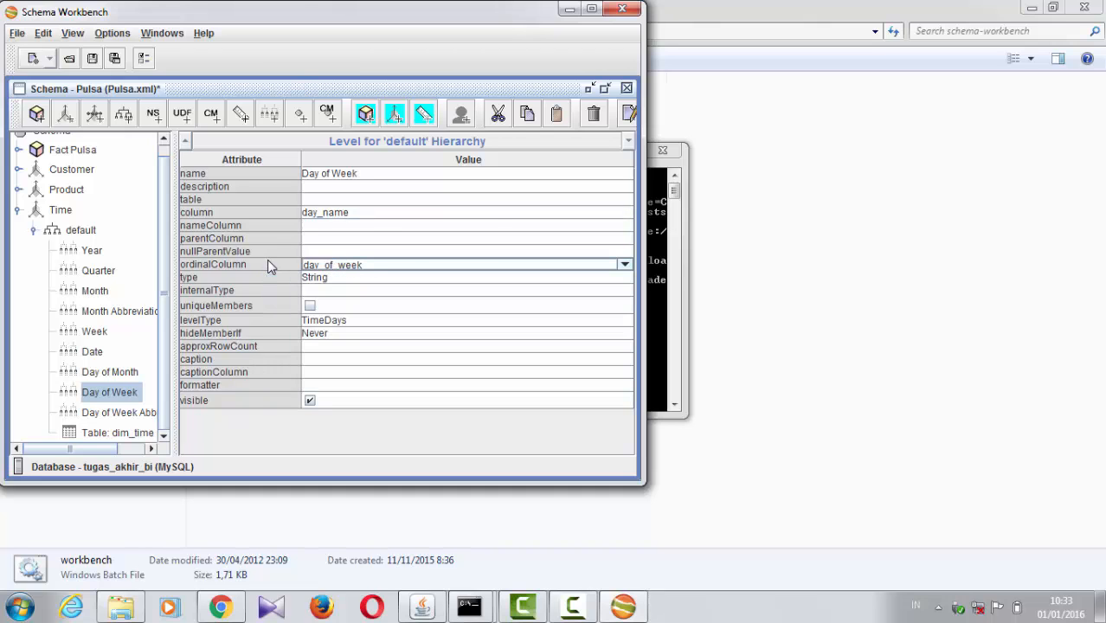
left_click(329, 321)
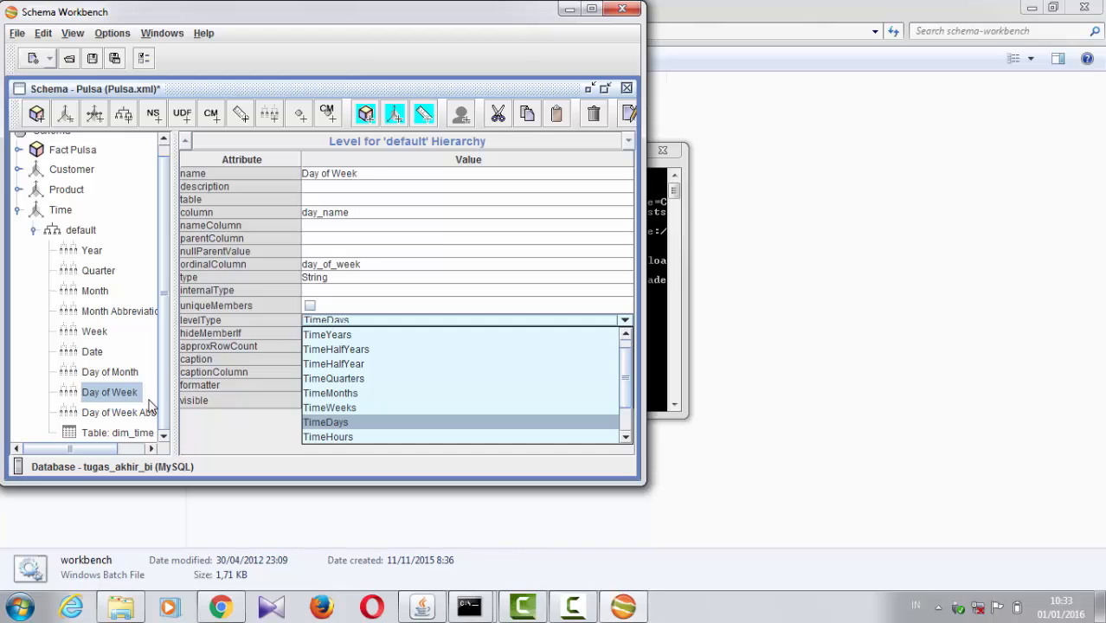
Step: Review the Day of Week Abbreviation level's attributes and the choices available for its column, ordinalColumn and type
left_click(117, 413)
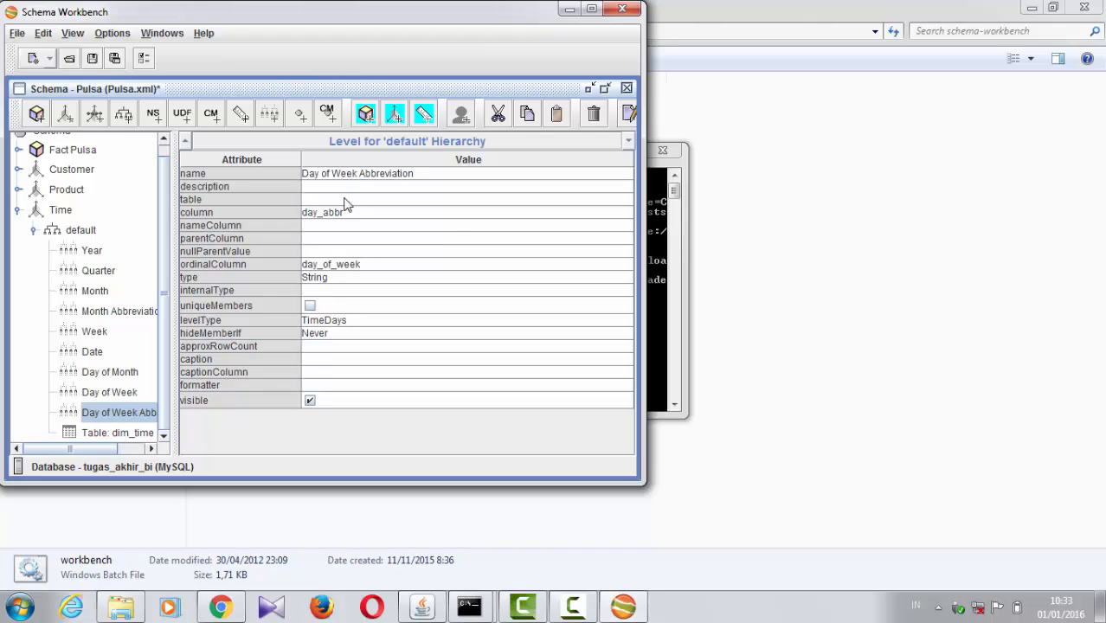
left_click(322, 214)
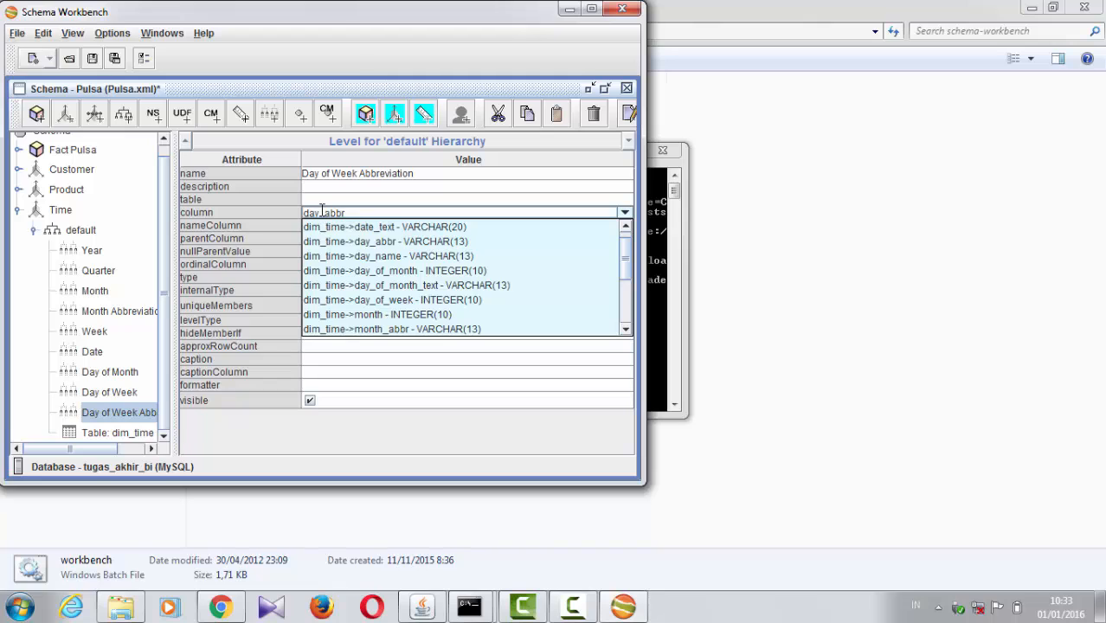
left_click(281, 253)
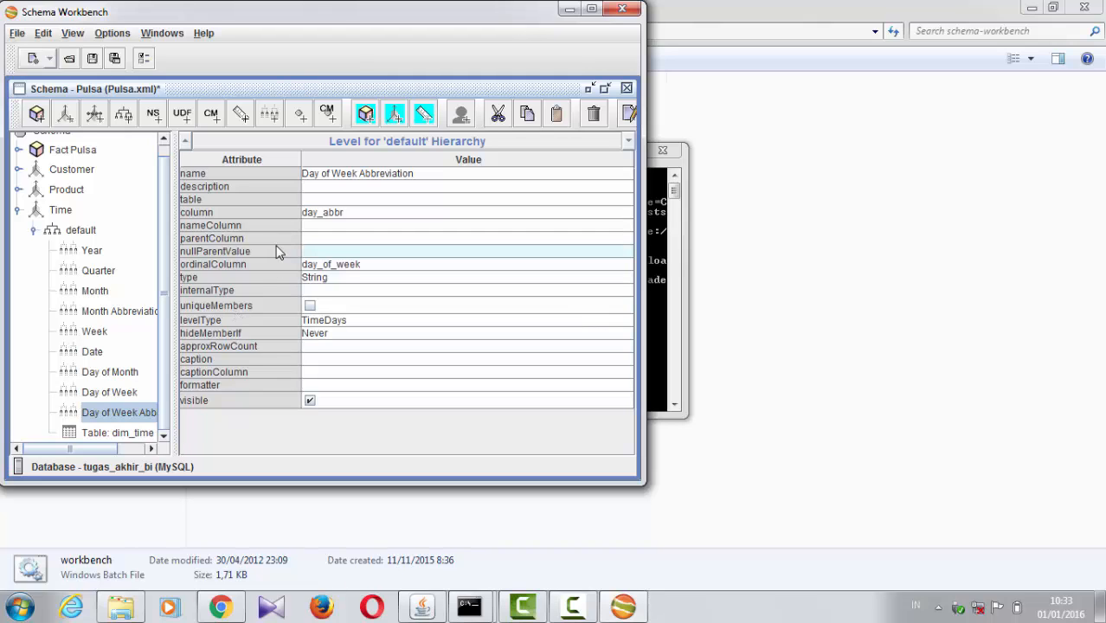
left_click(346, 265)
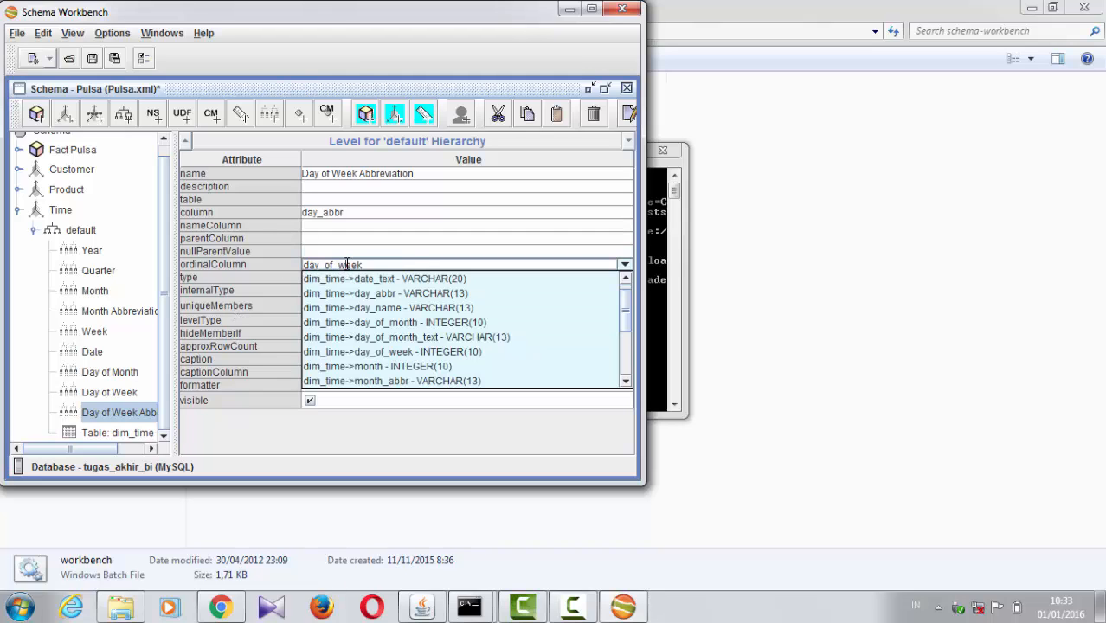
left_click(292, 274)
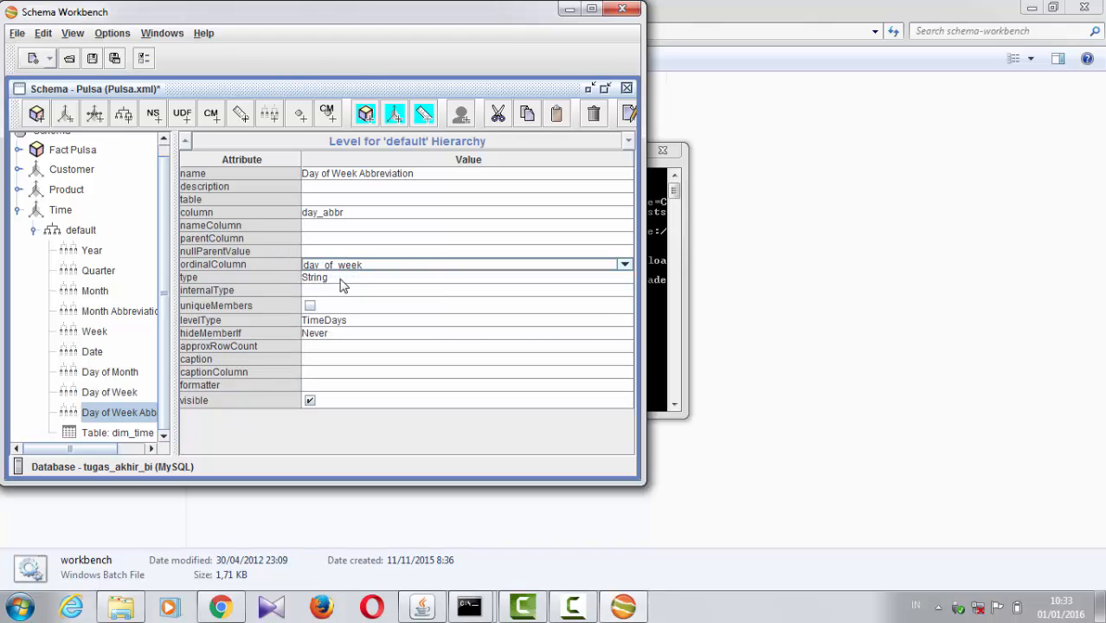
left_click(342, 277)
left_click(266, 269)
Step: Expand the Customer dimension and its default hierarchy, examining their attributes, the elements that can be added, and the nama customer level
scroll(160, 225, "up", 1)
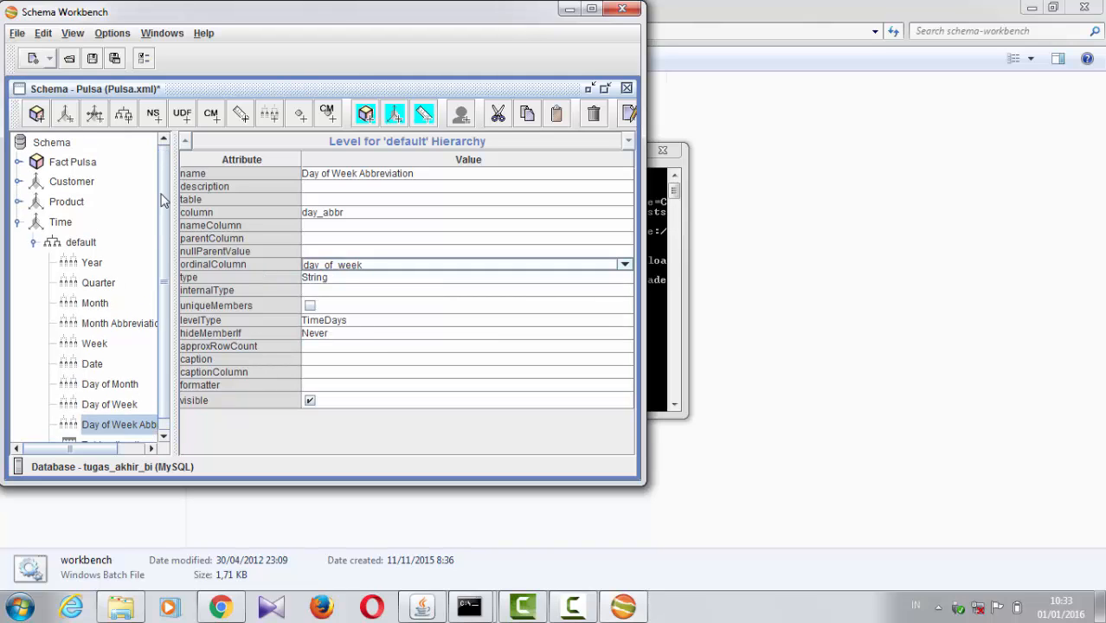
left_click(19, 182)
left_click(61, 182)
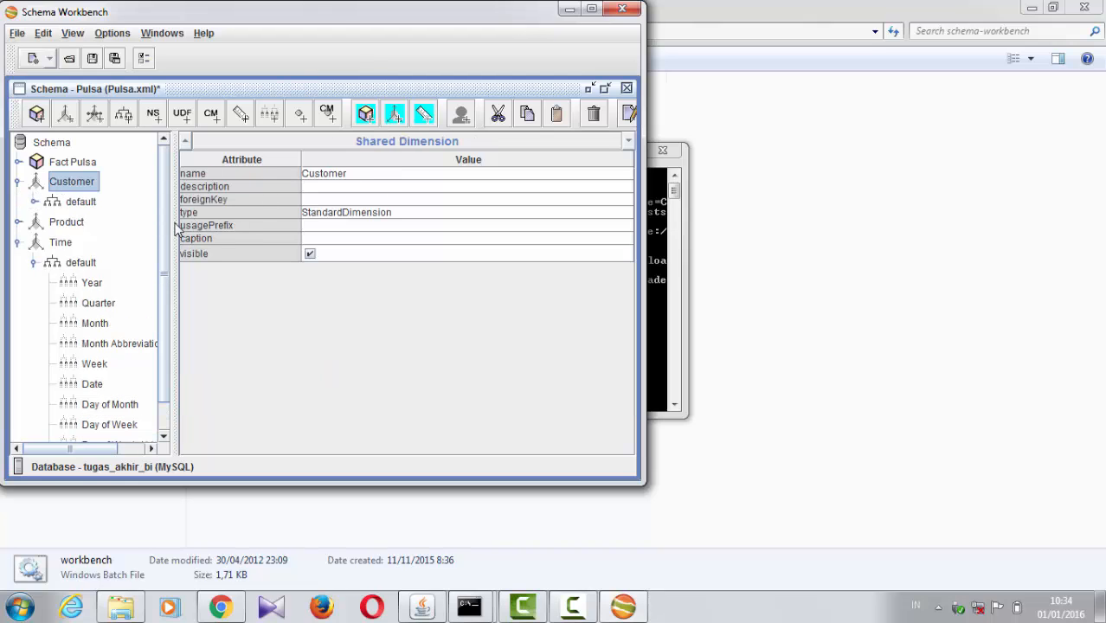
mouse_move(274, 213)
left_click(55, 208)
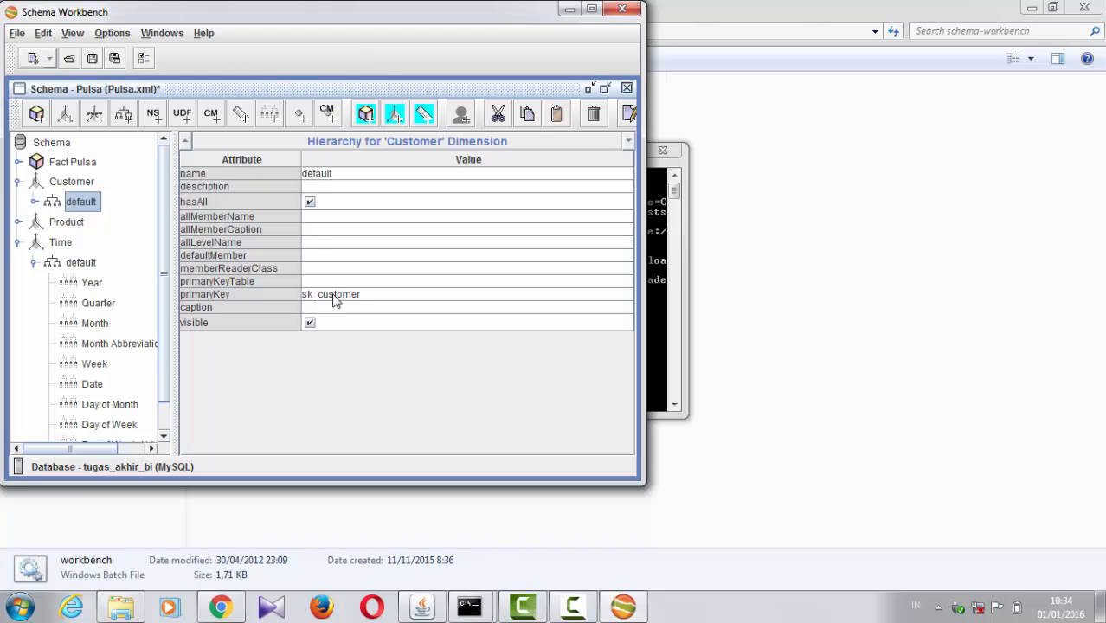
left_click(34, 201)
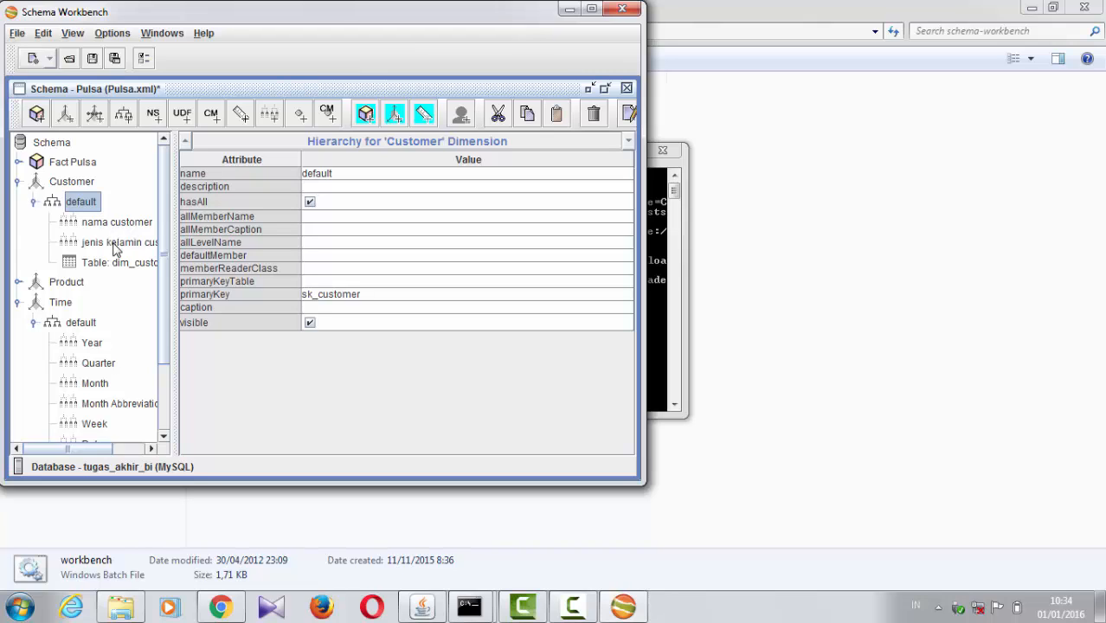
right_click(50, 203)
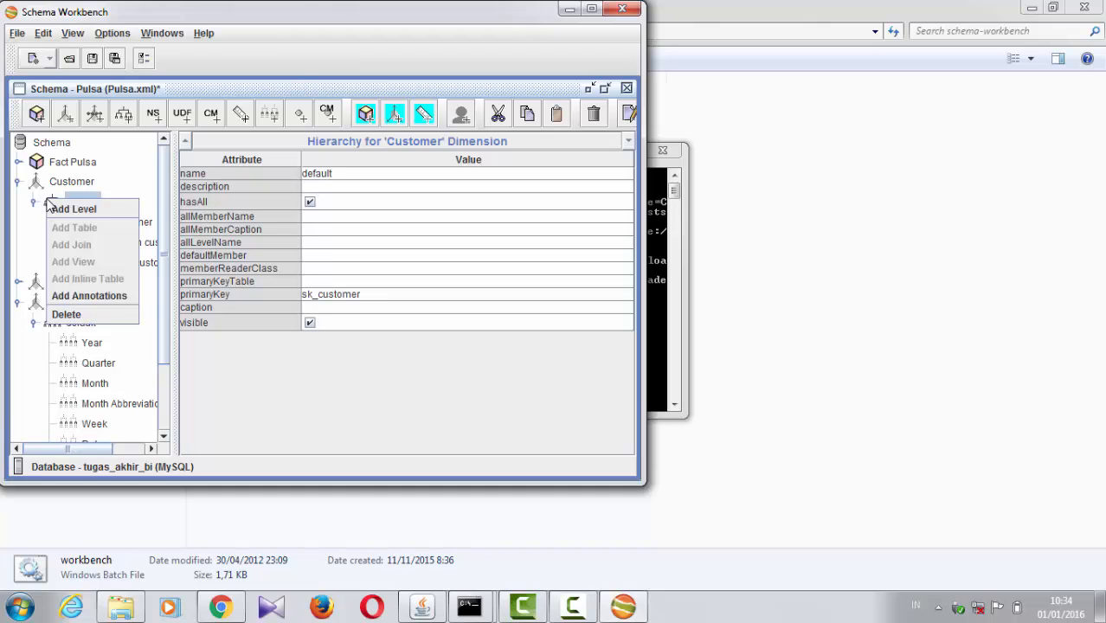
left_click(146, 221)
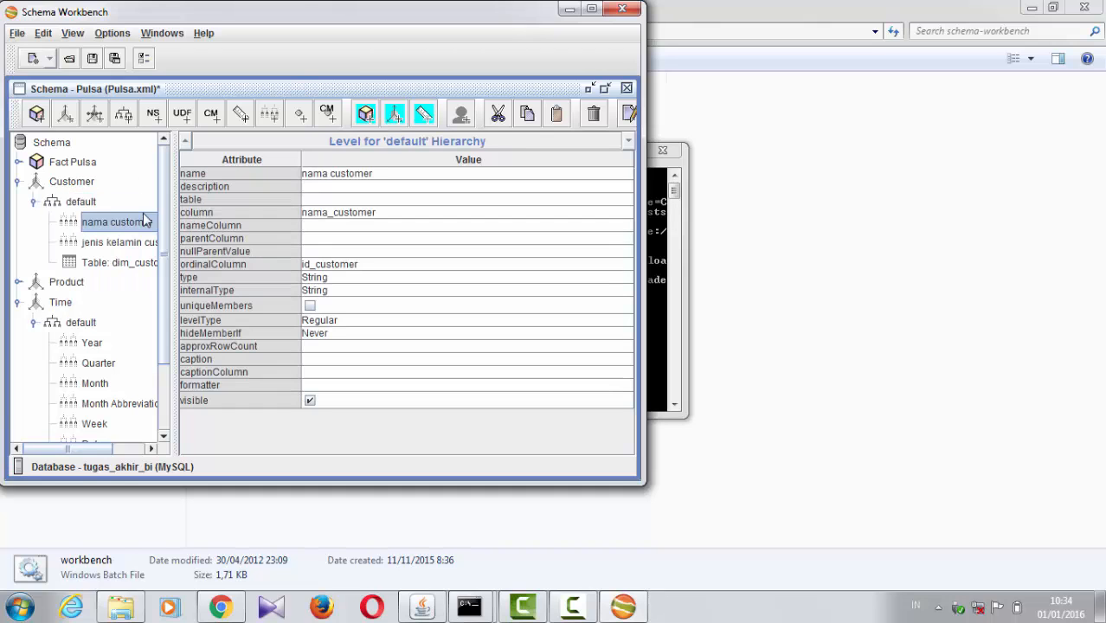
Step: Compare the Customer hierarchy's dim_customer table, its nama customer and jenis kelamin customer levels, and the hierarchy's own attributes
left_click(112, 262)
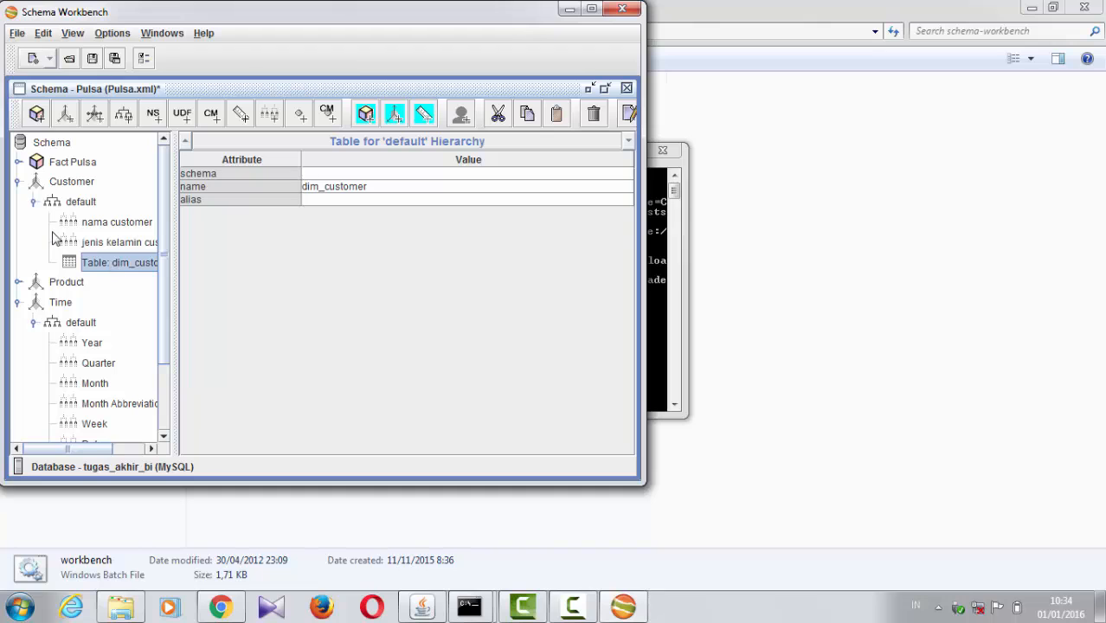
left_click(96, 246)
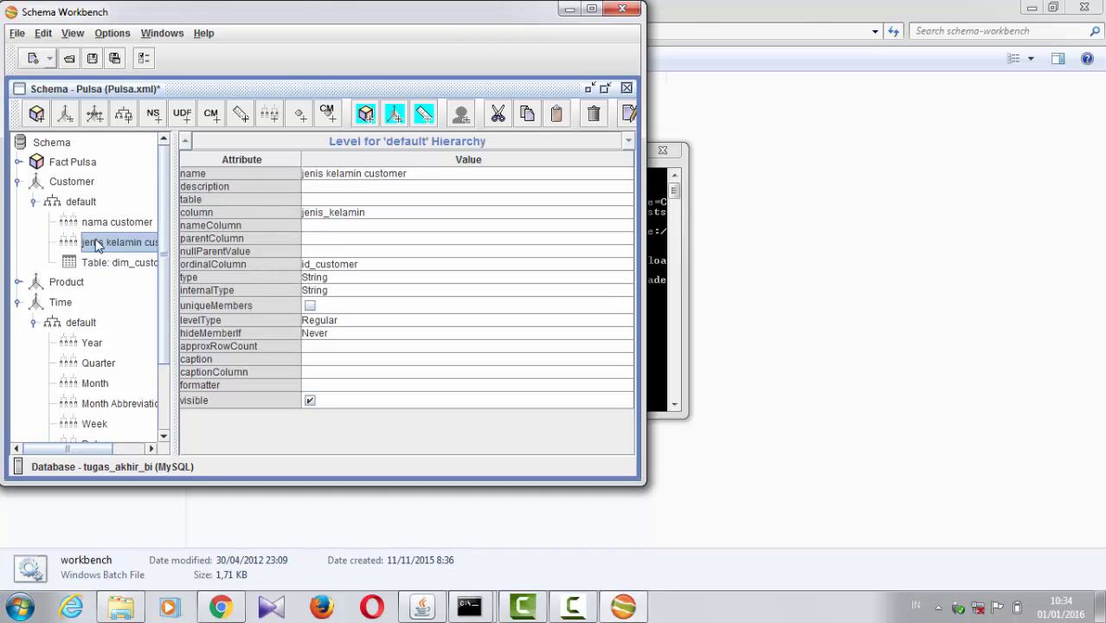
left_click(95, 221)
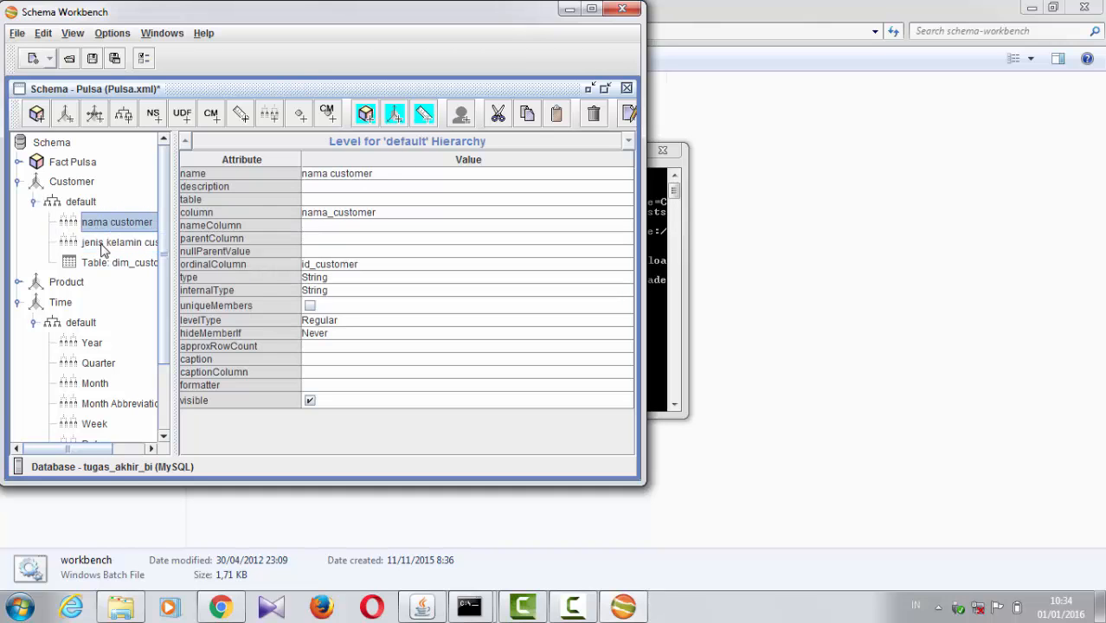
left_click(102, 247)
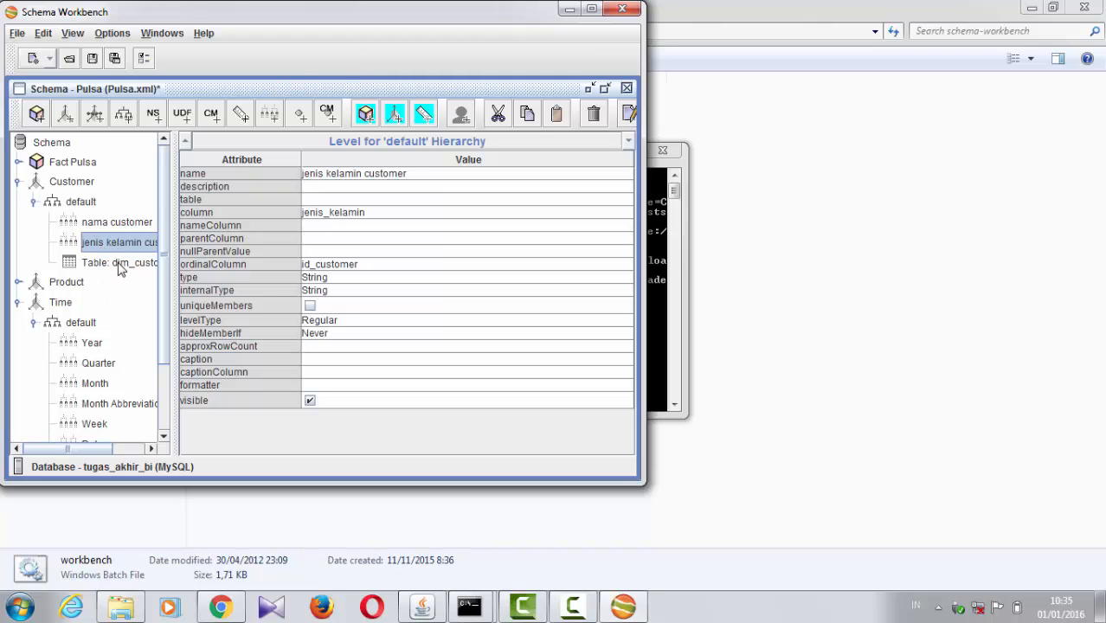
left_click(121, 267)
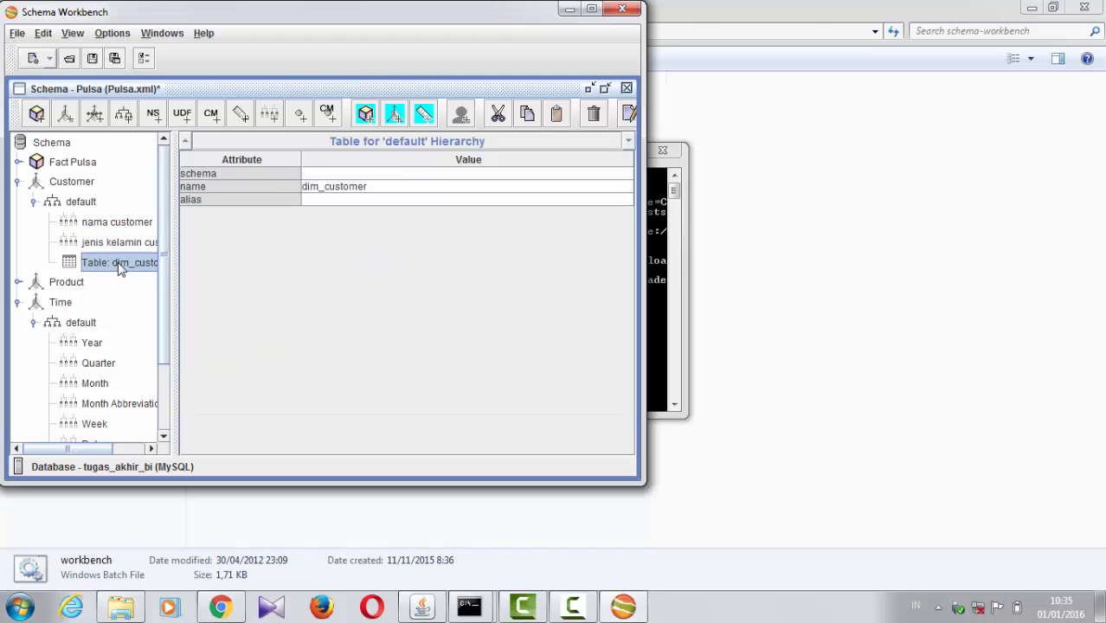
left_click(76, 202)
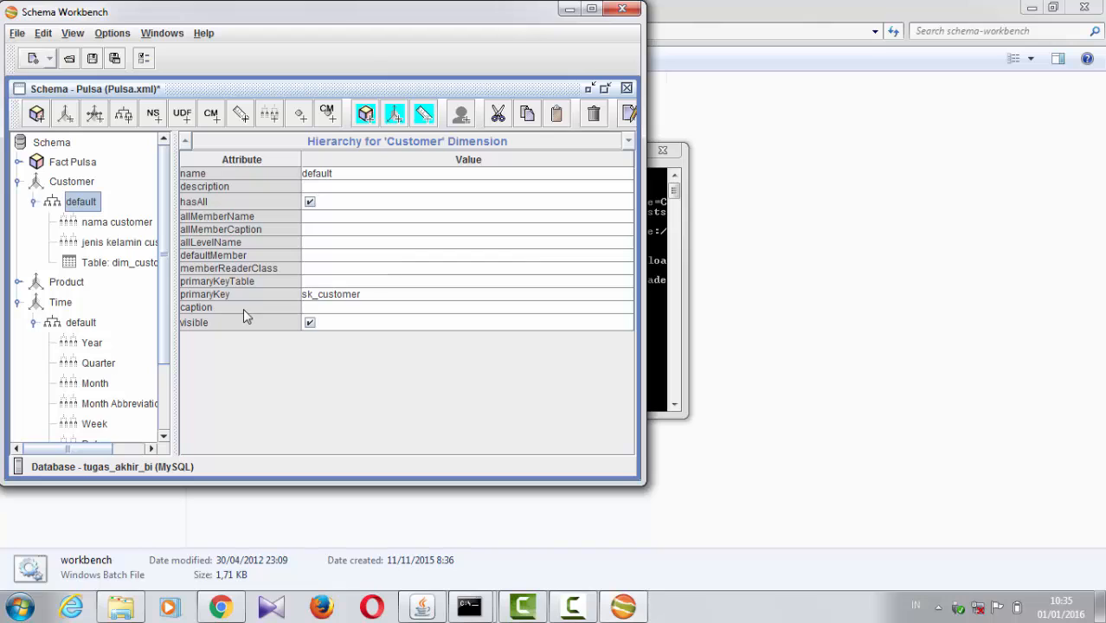
left_click(100, 267)
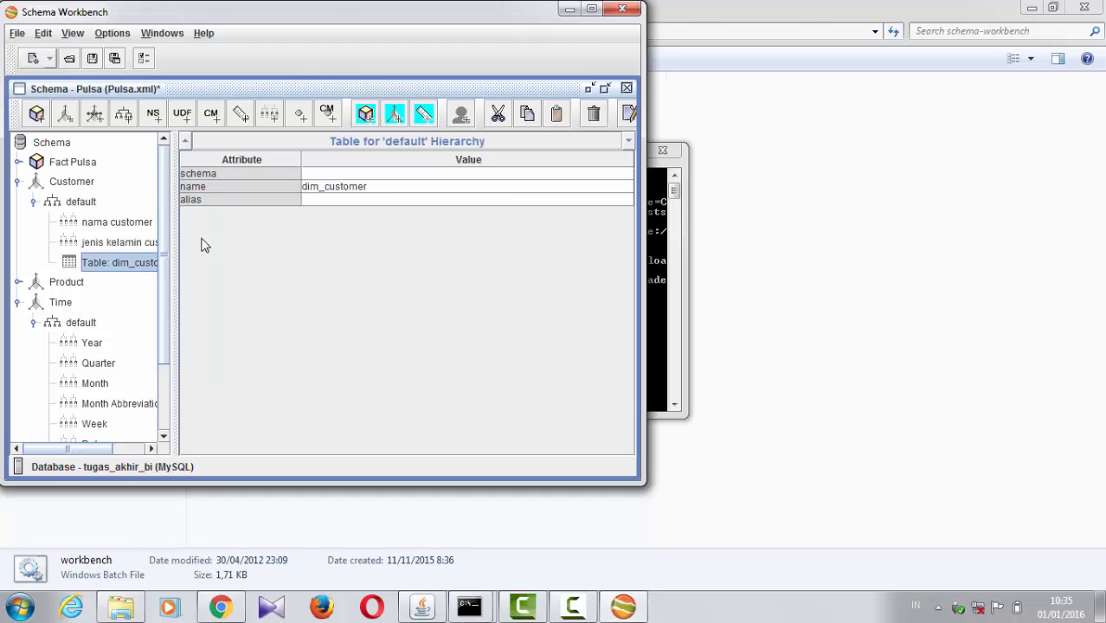
Step: Inspect the nama customer level's attributes, including the choices for its column, ordinalColumn, type, levelType and hideMemberIf
left_click(98, 224)
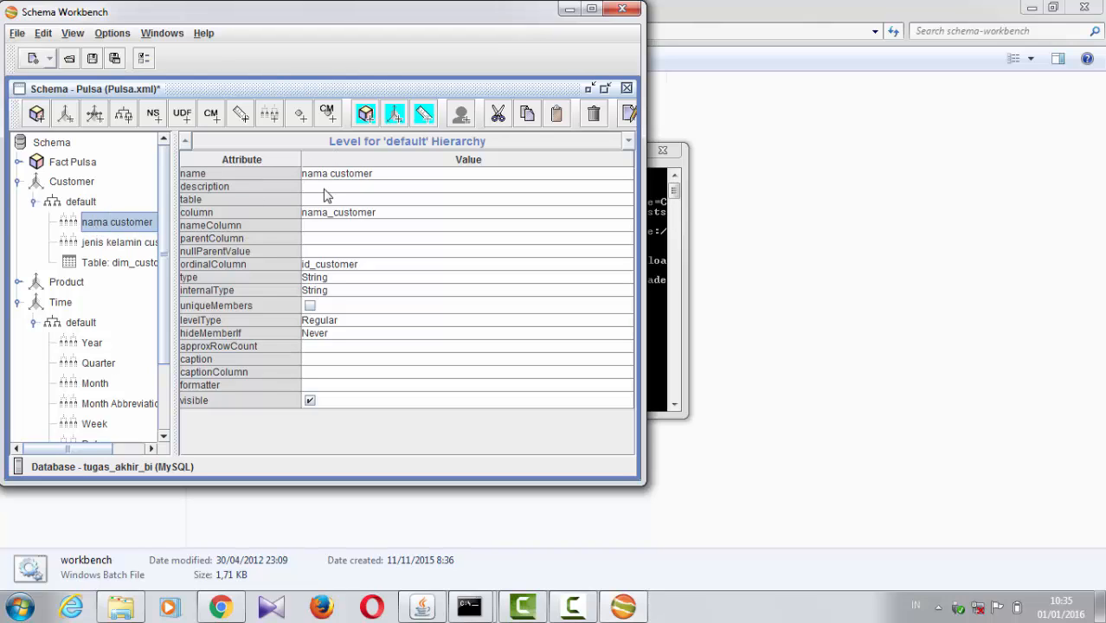
left_click(412, 213)
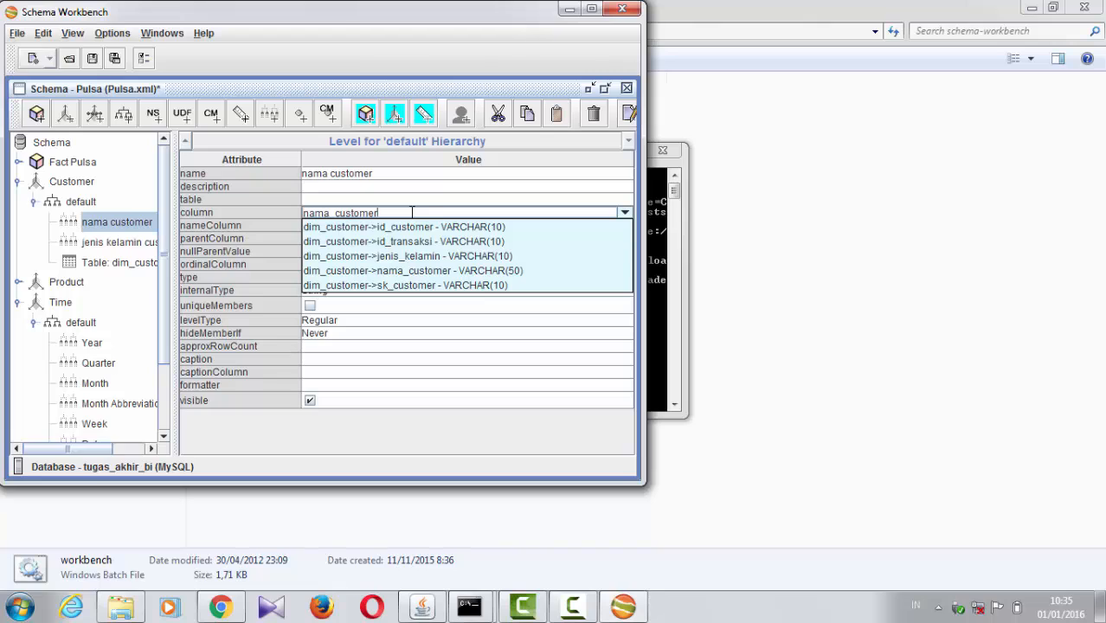
left_click(262, 217)
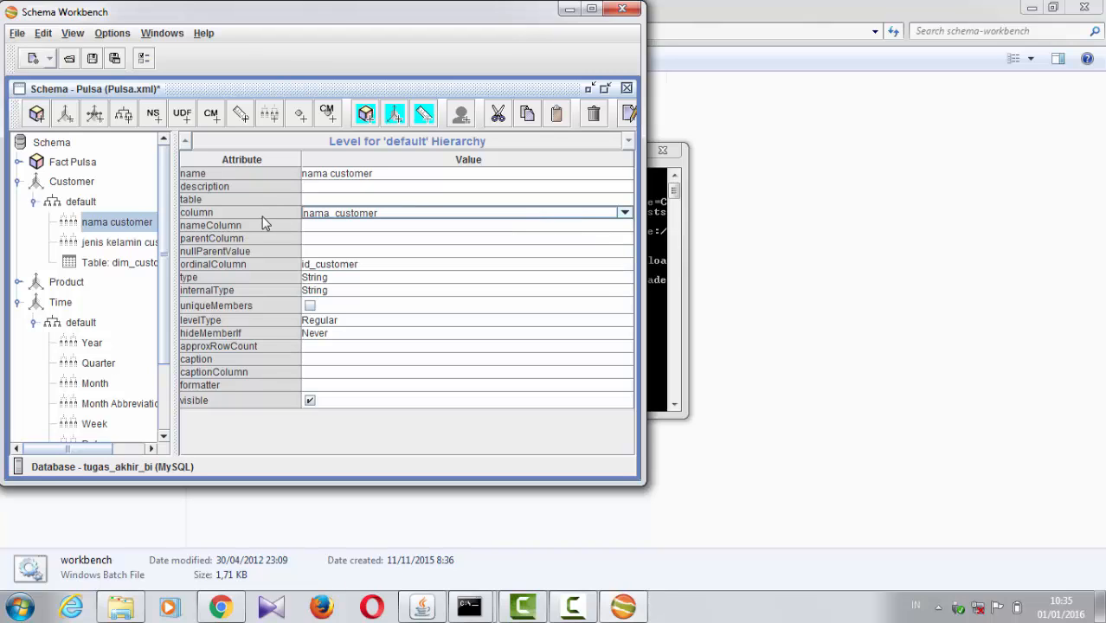
left_click(406, 264)
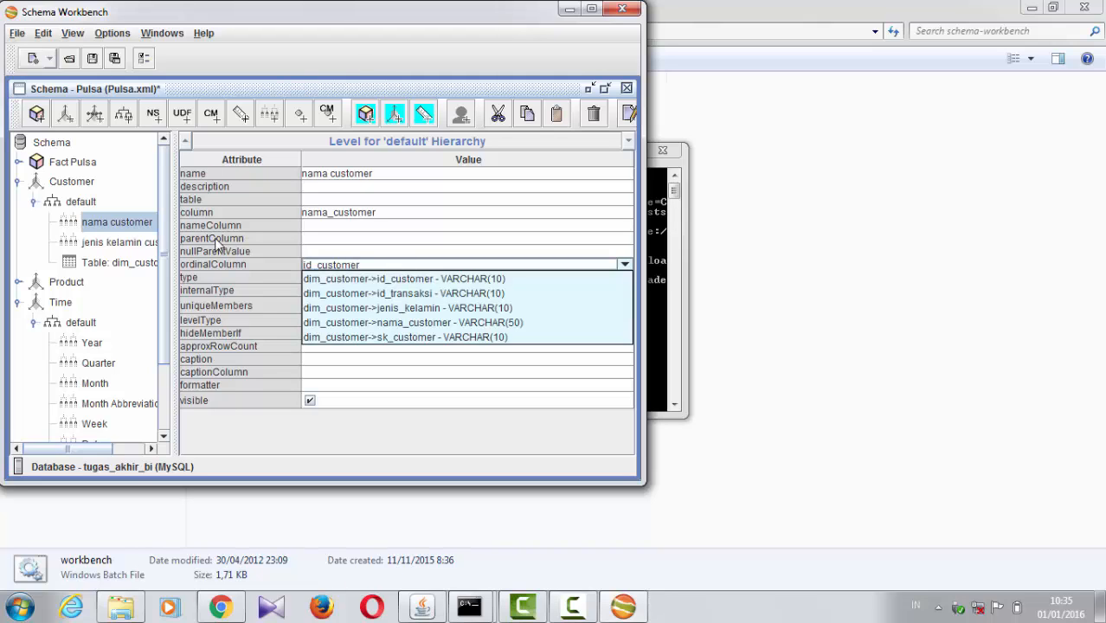
left_click(221, 275)
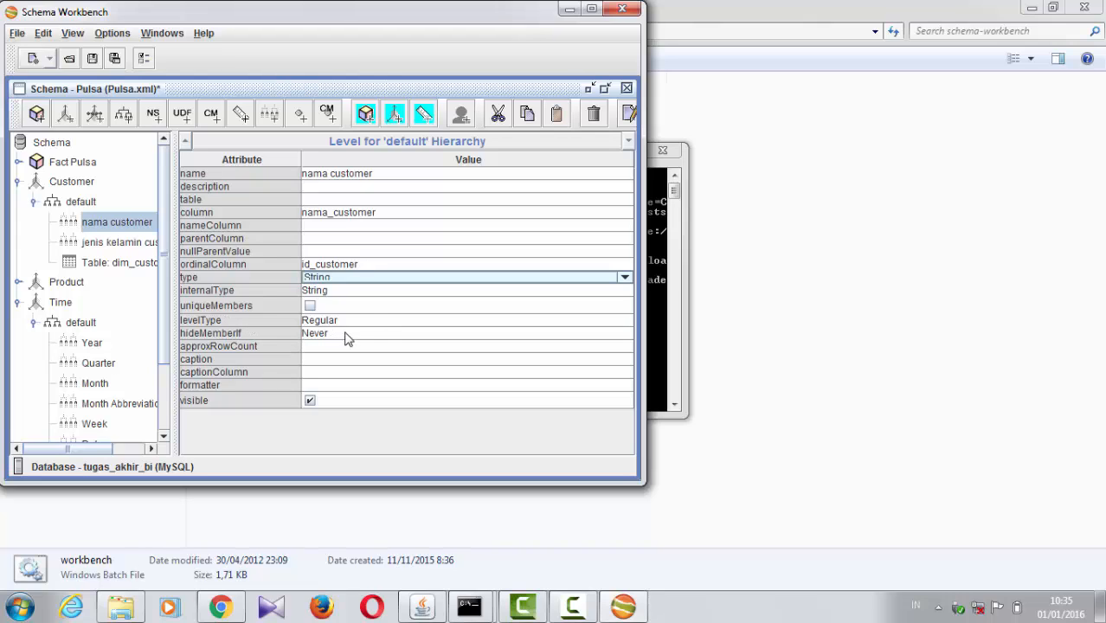
left_click(370, 318)
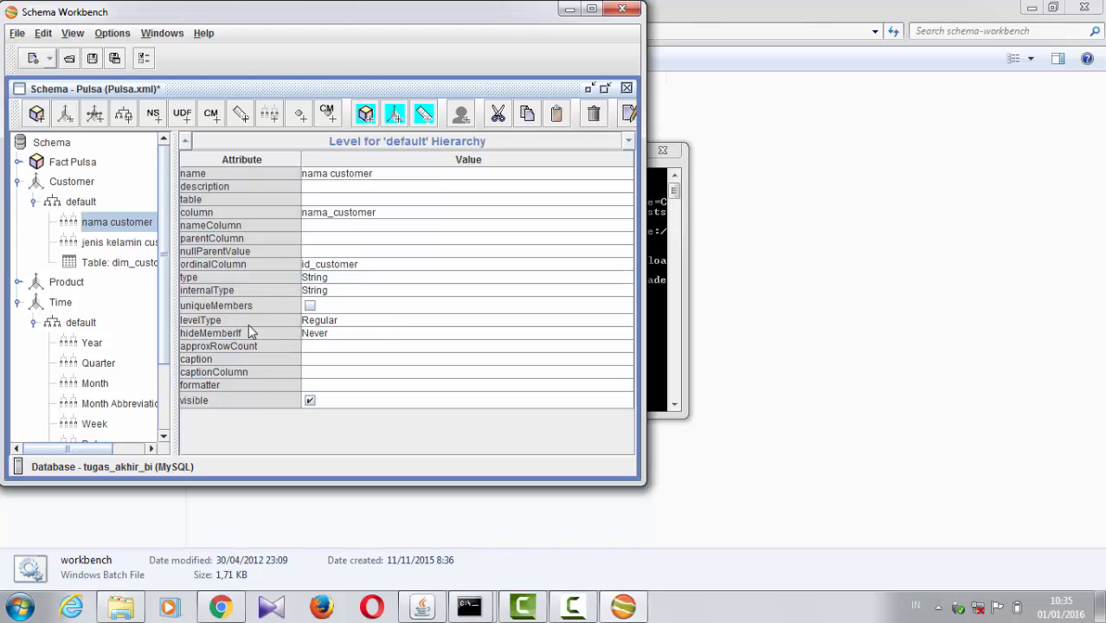
left_click(379, 337)
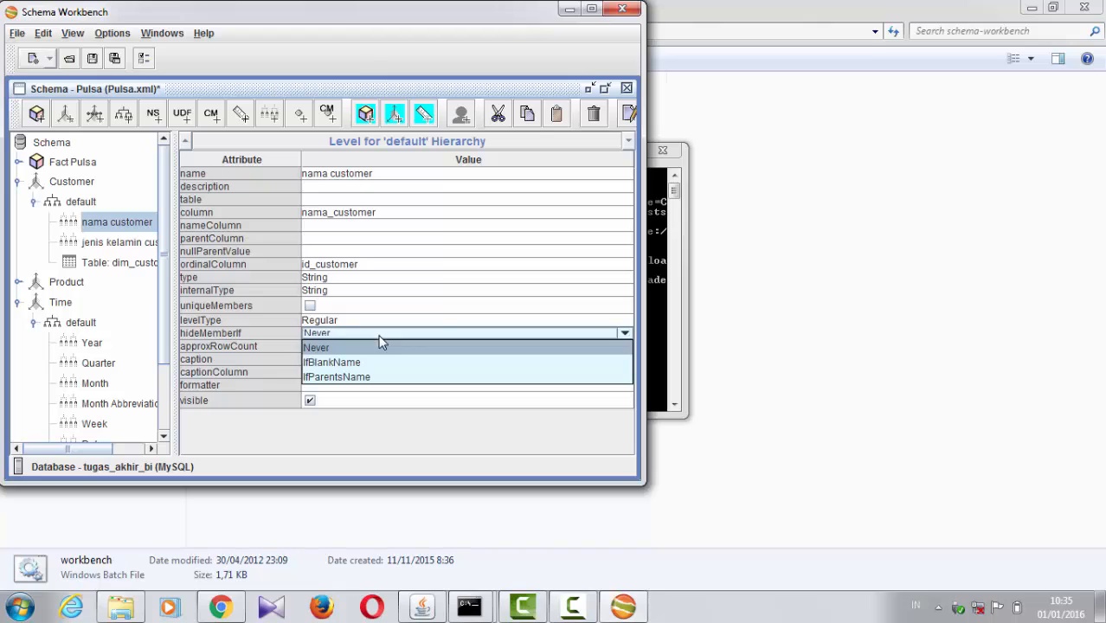
Step: Check the jenis kelamin customer level's attributes, then expand the Product dimension and examine its attributes and default hierarchy
left_click(98, 246)
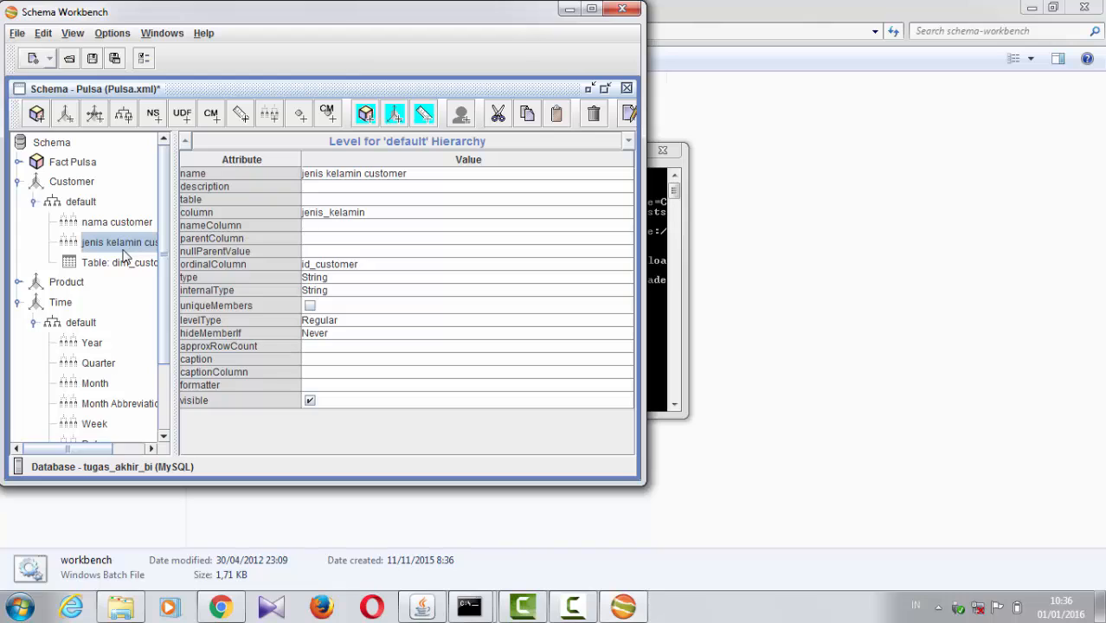
left_click(18, 282)
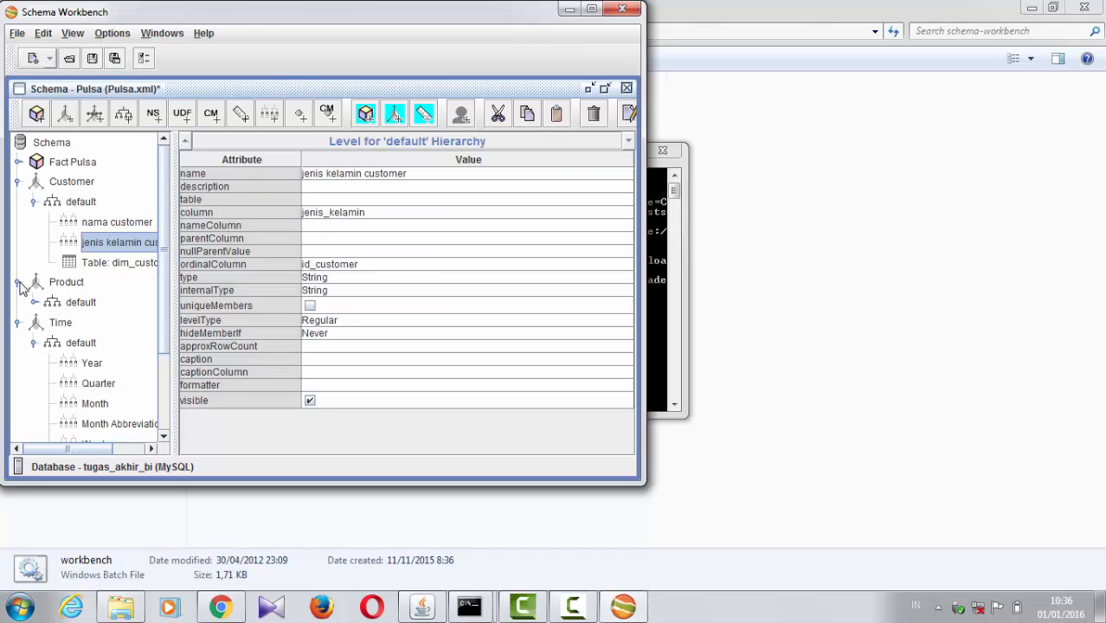
left_click(70, 284)
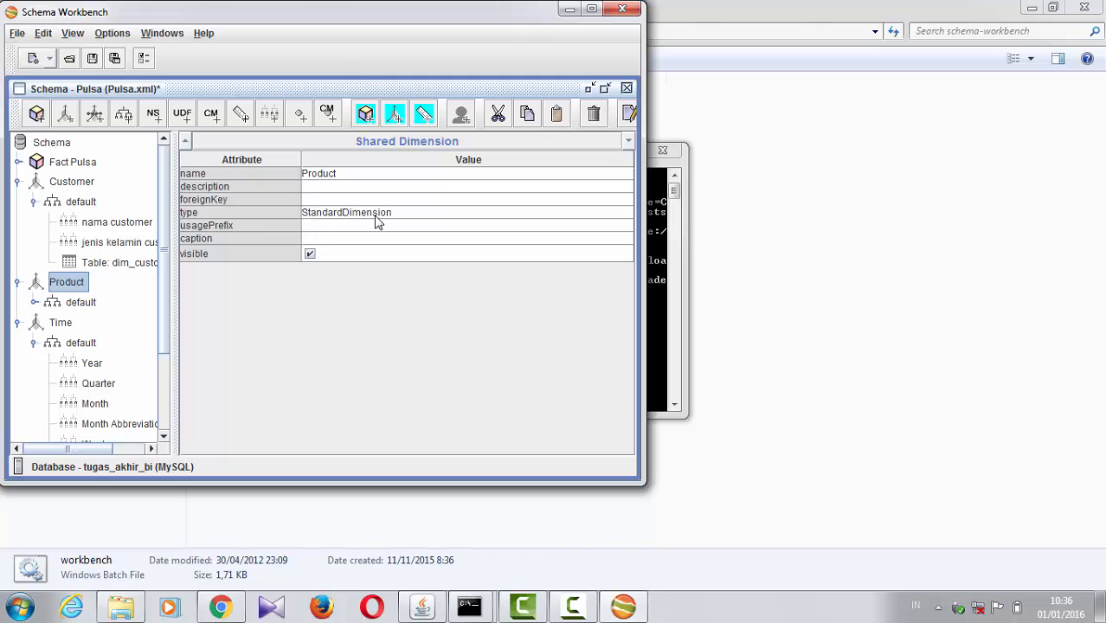
left_click(82, 308)
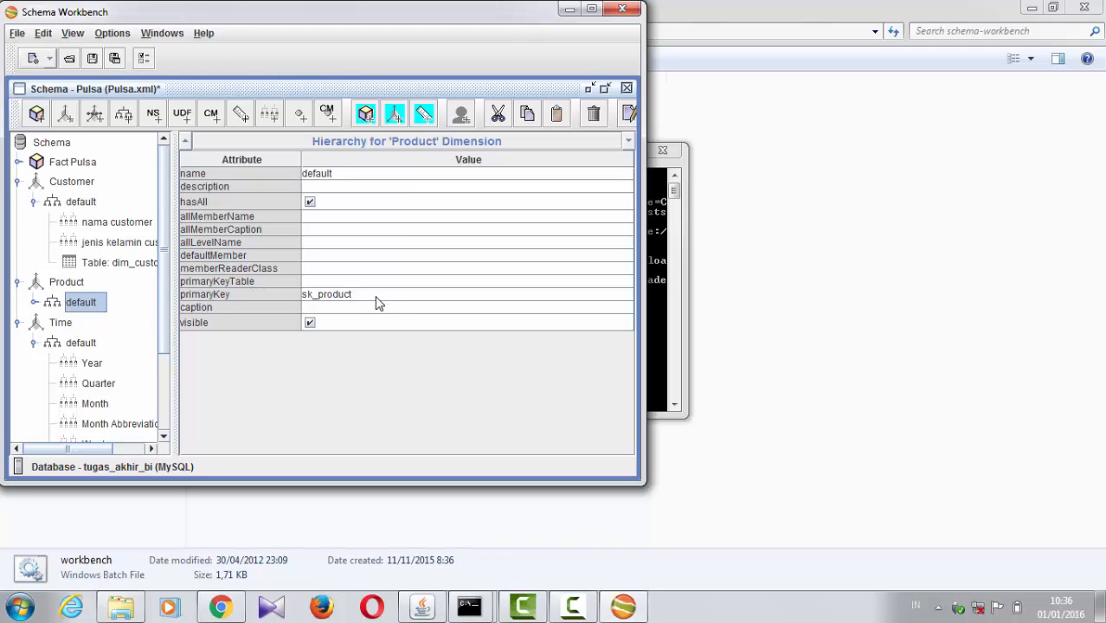
Step: Expand the Product dimension's default hierarchy and examine its dim_product table and nama provider level attributes
left_click(33, 303)
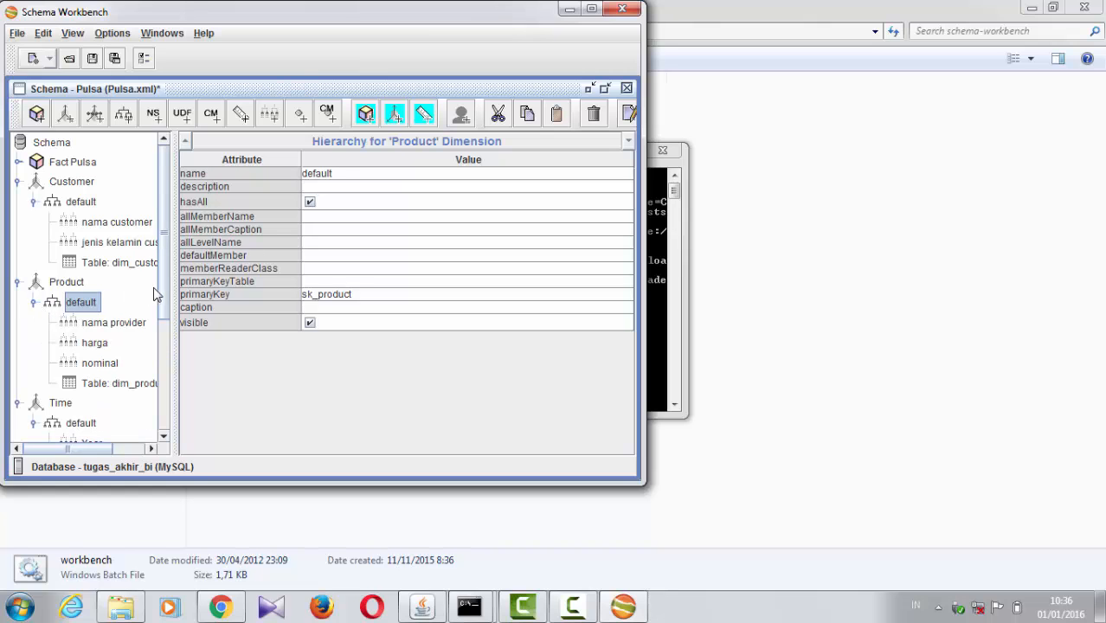
left_click_drag(165, 291, 164, 341)
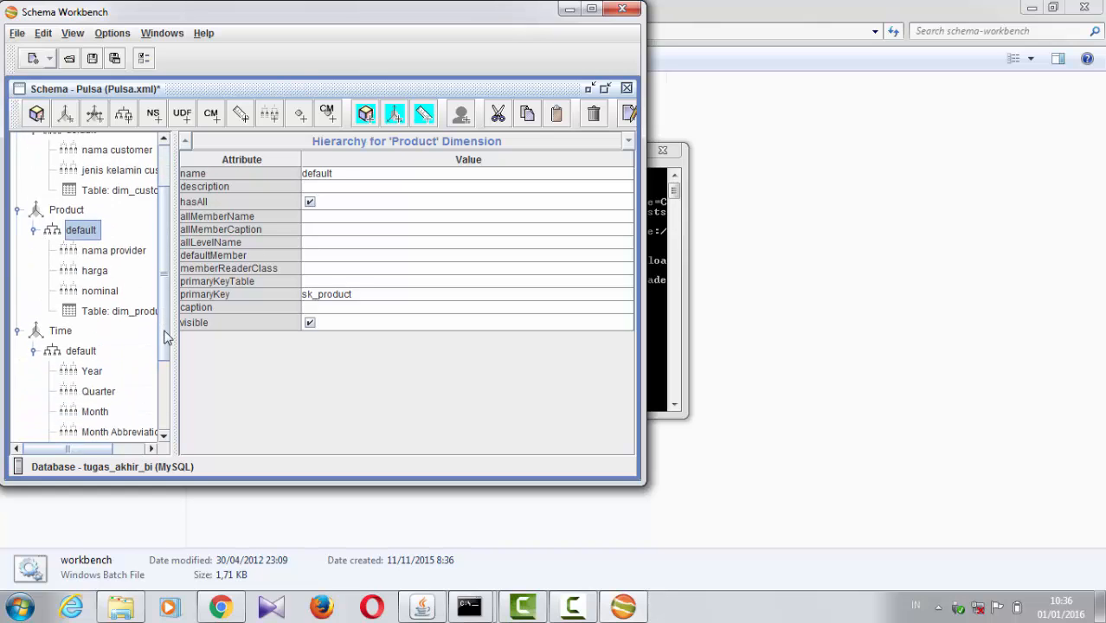
left_click(120, 308)
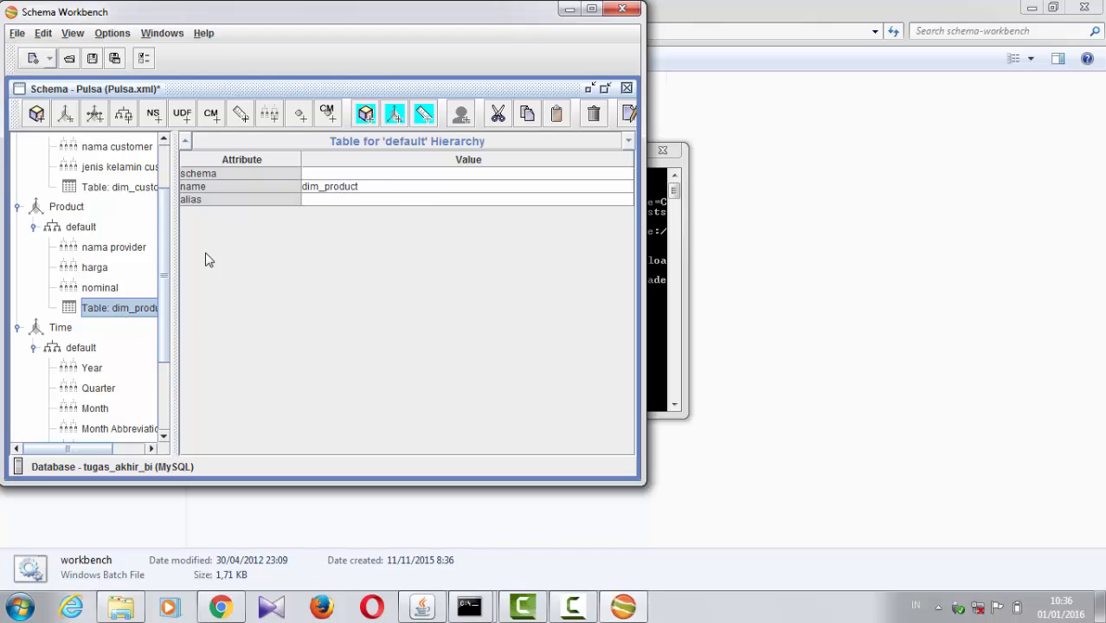
left_click(98, 251)
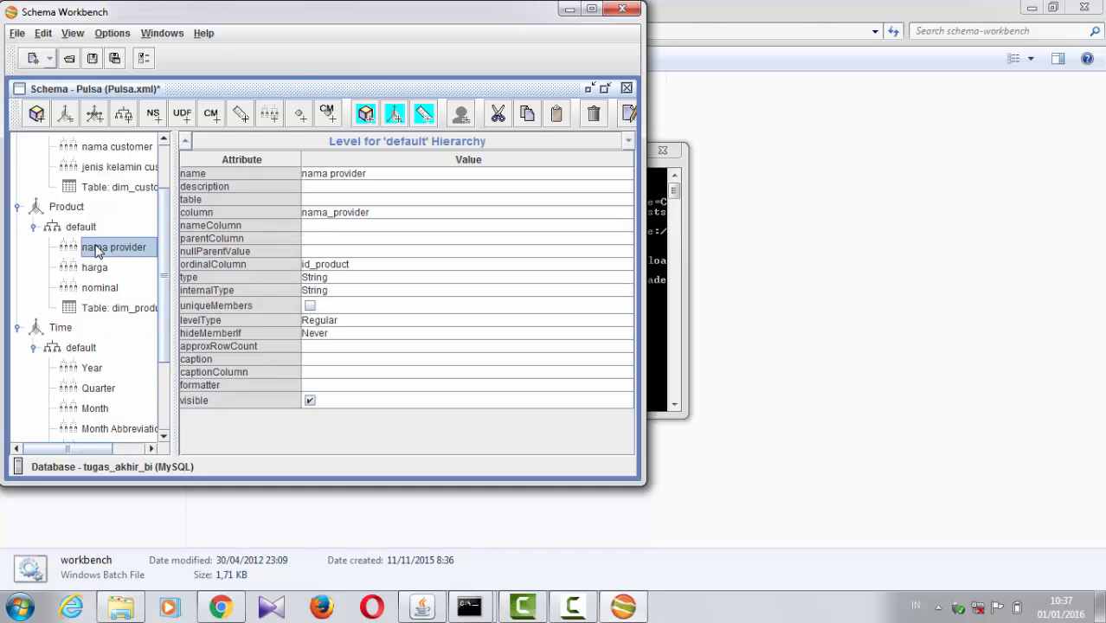